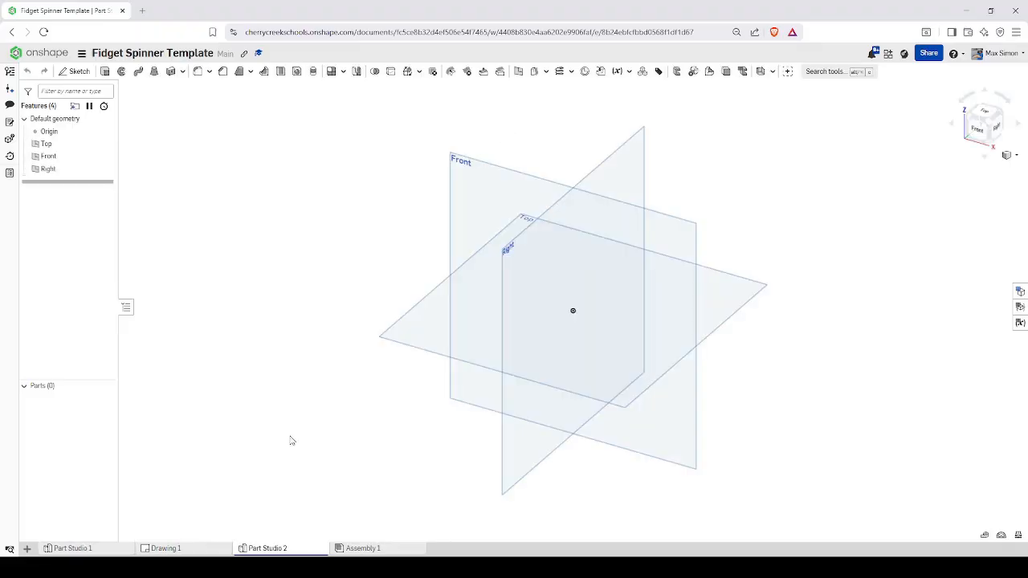
# - Check the fidget spinner dimensions in Drawing 1, and start a sketch on the Front plane of Part Studio 2
pyautogui.click(166, 549)
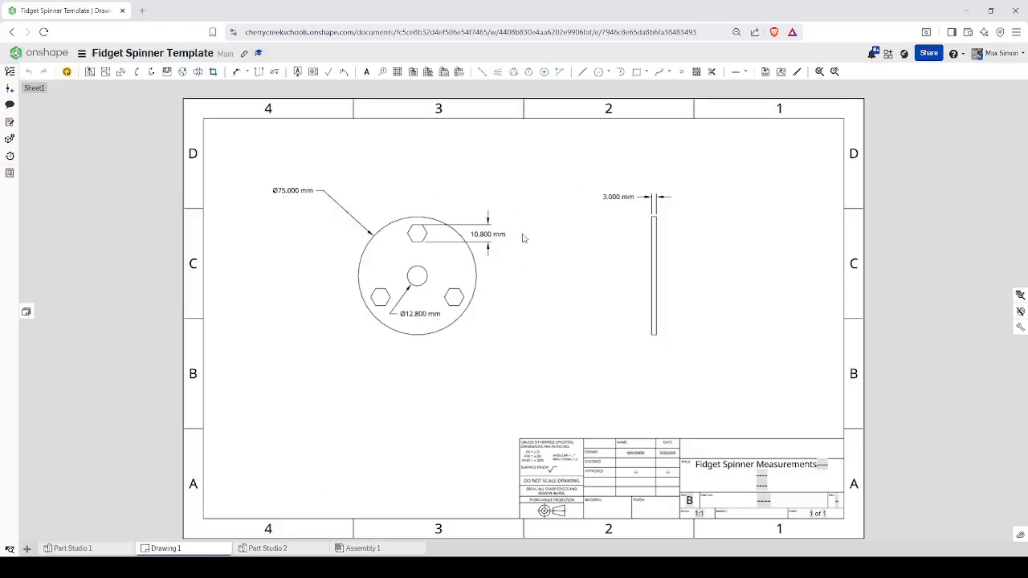
pyautogui.click(270, 548)
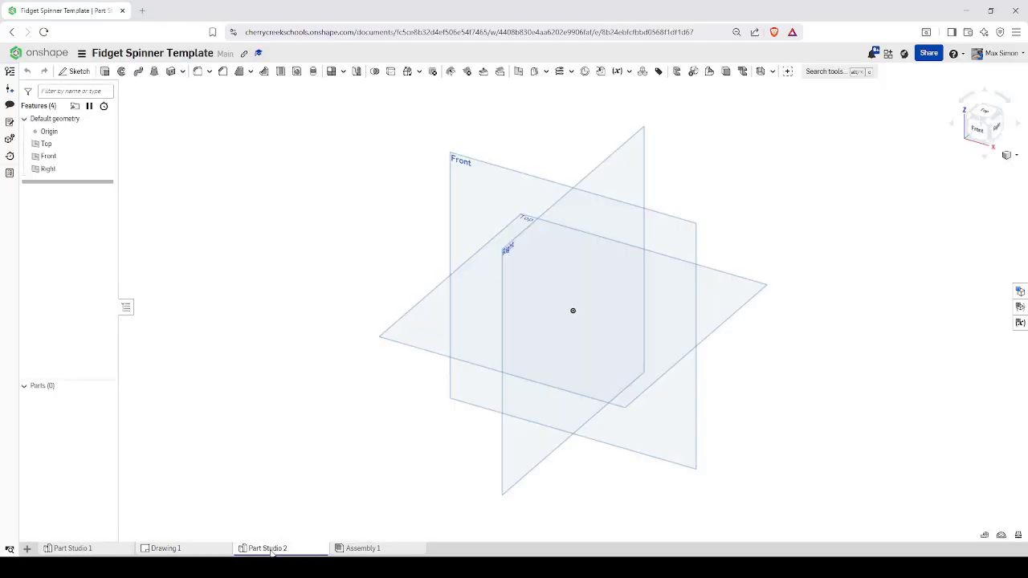
pyautogui.click(978, 128)
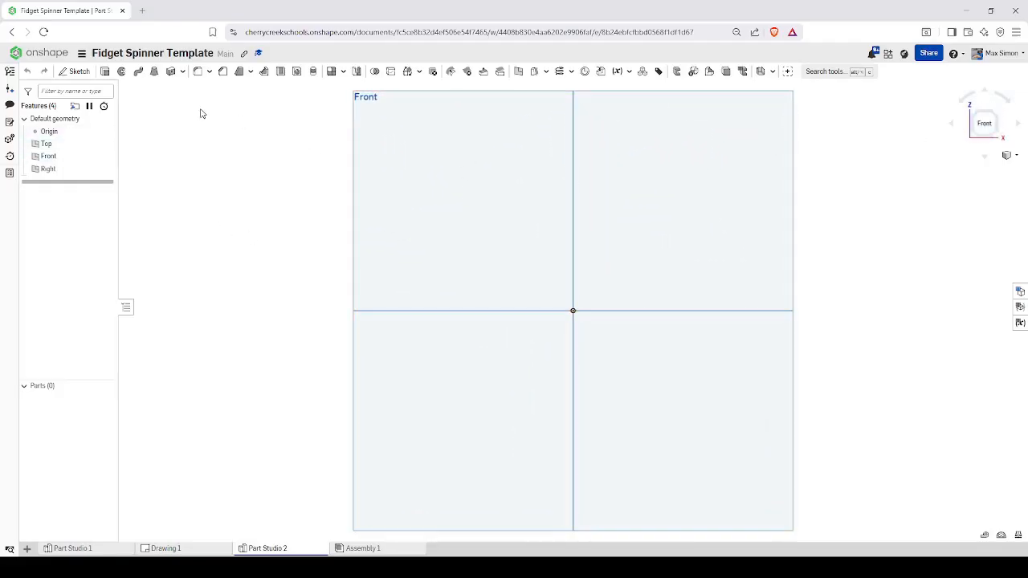
pyautogui.click(75, 71)
pyautogui.click(455, 209)
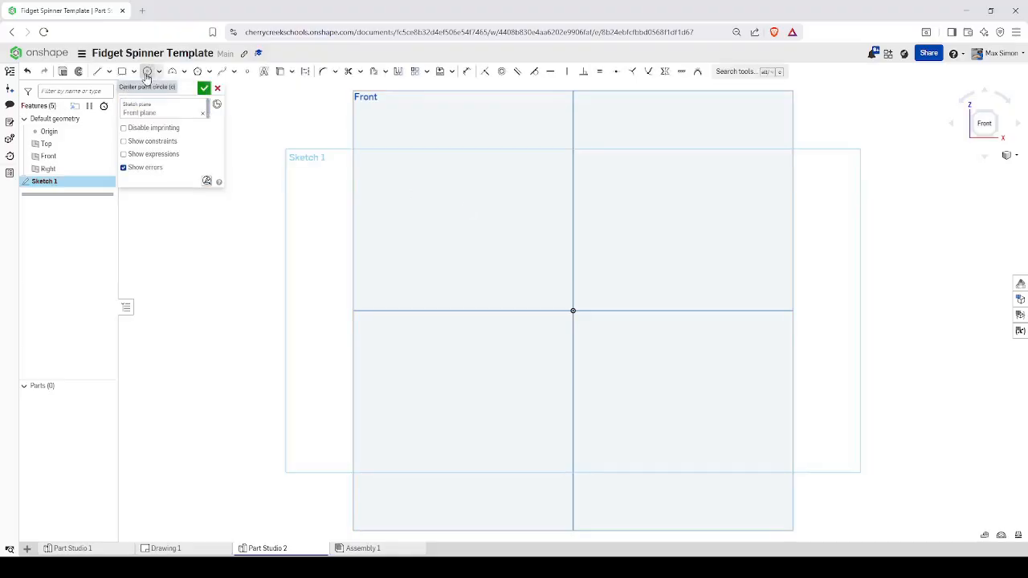
# - Sketch a circle centred on the origin and dimension its diameter to 12.8 mm
pyautogui.click(147, 72)
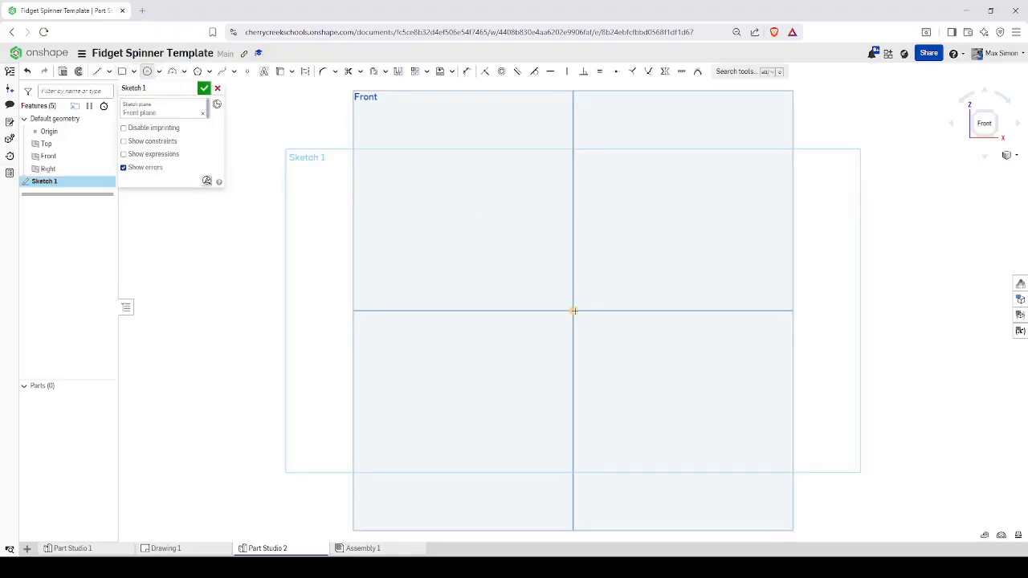
pyautogui.click(572, 311)
pyautogui.click(599, 338)
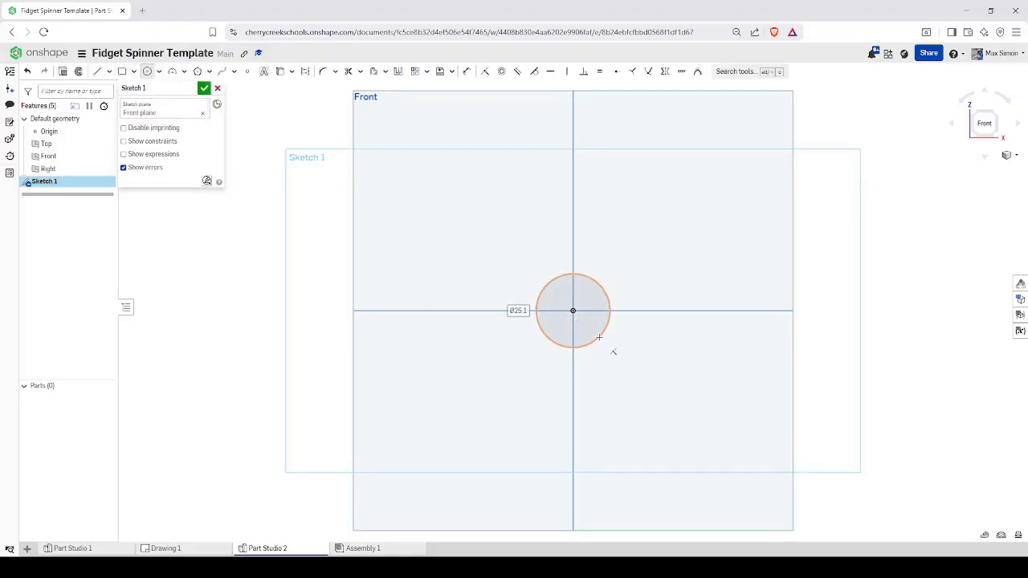
pyautogui.press('d')
pyautogui.click(560, 346)
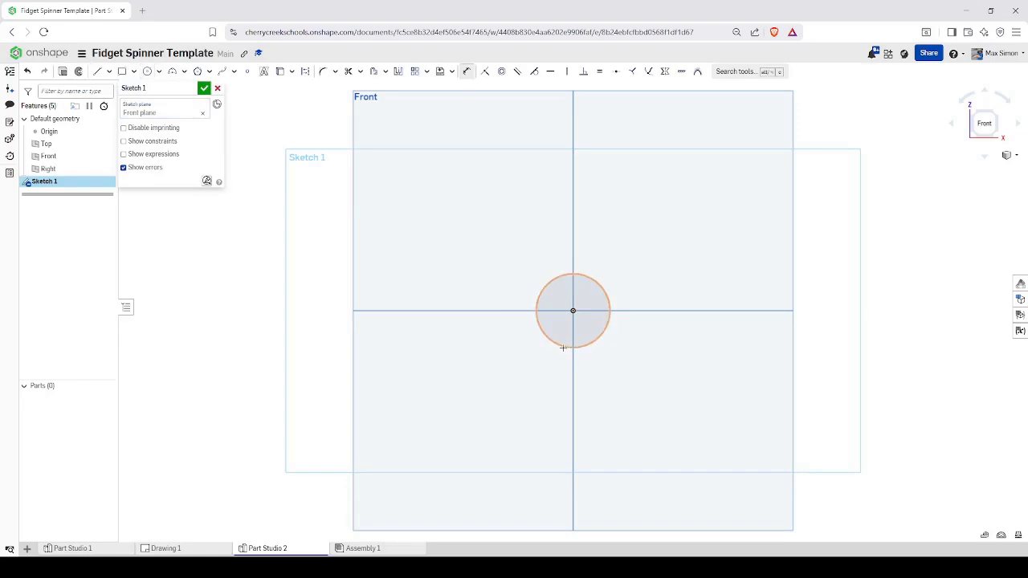
pyautogui.click(524, 376)
pyautogui.write('12')
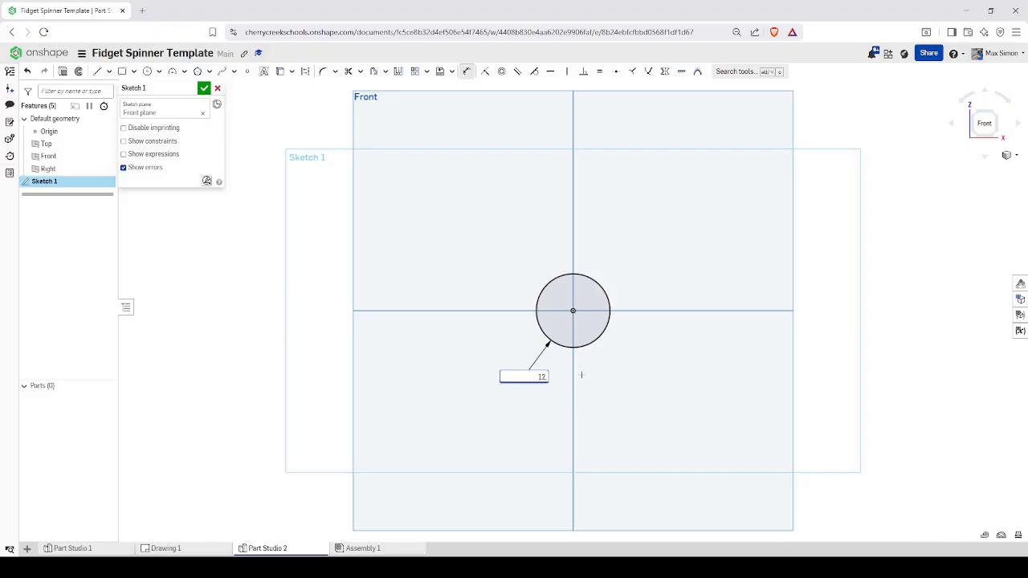
pyautogui.write('.8')
pyautogui.press('Return')
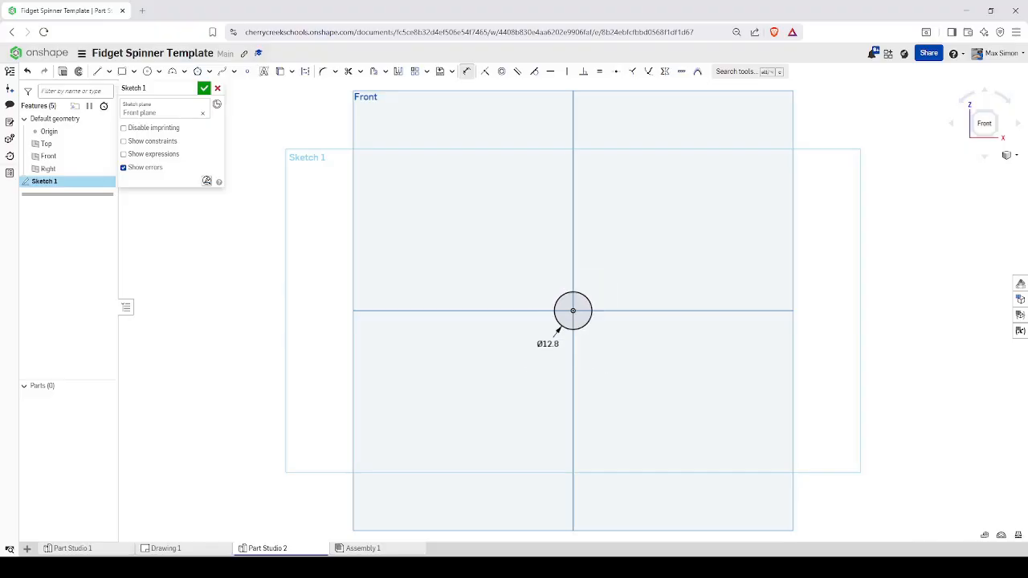
# - Recheck Drawing 1, and sketch the spinner's outer circle centred on the origin with a diameter of 75 mm
pyautogui.click(199, 551)
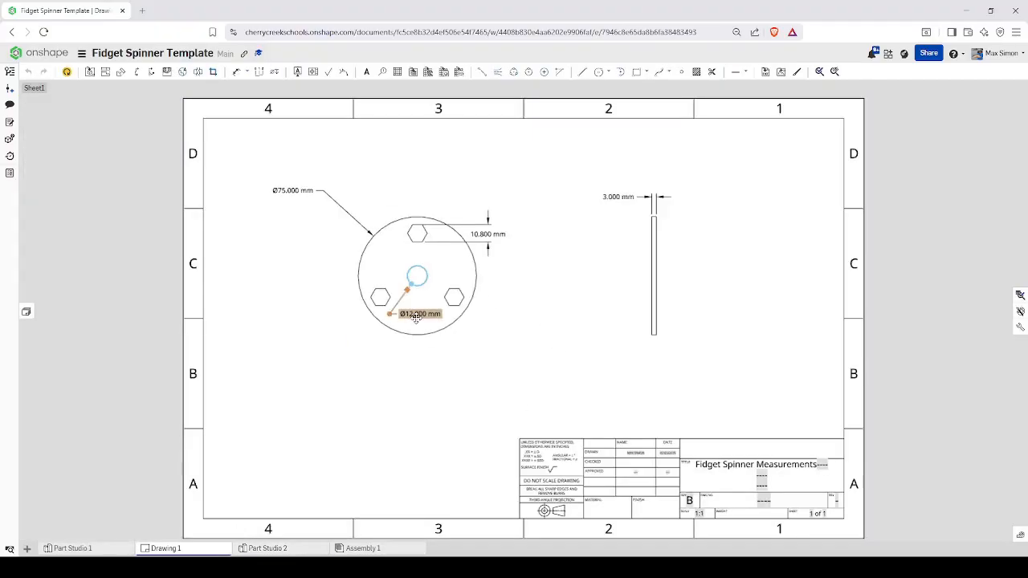
pyautogui.click(292, 552)
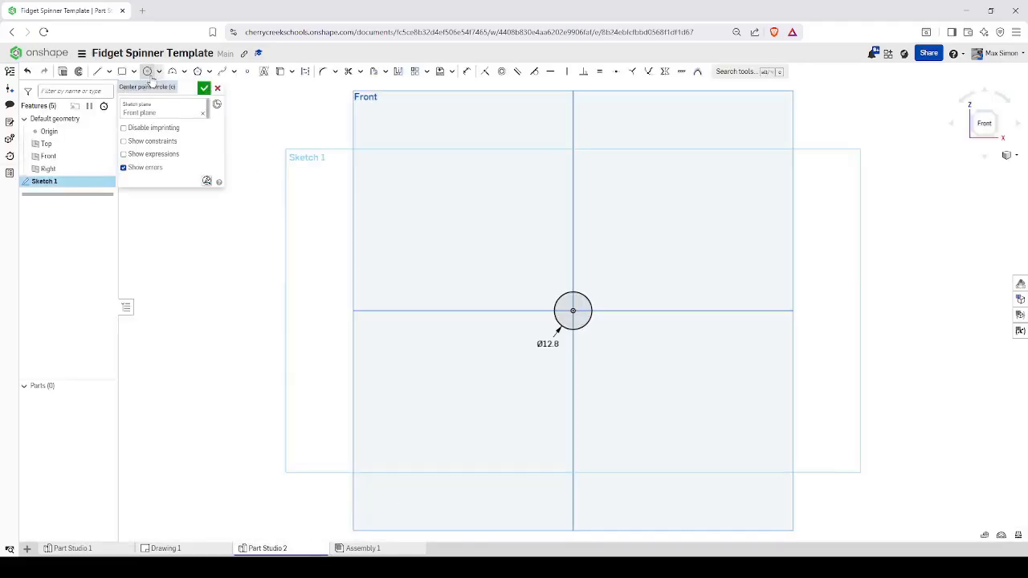
pyautogui.click(149, 73)
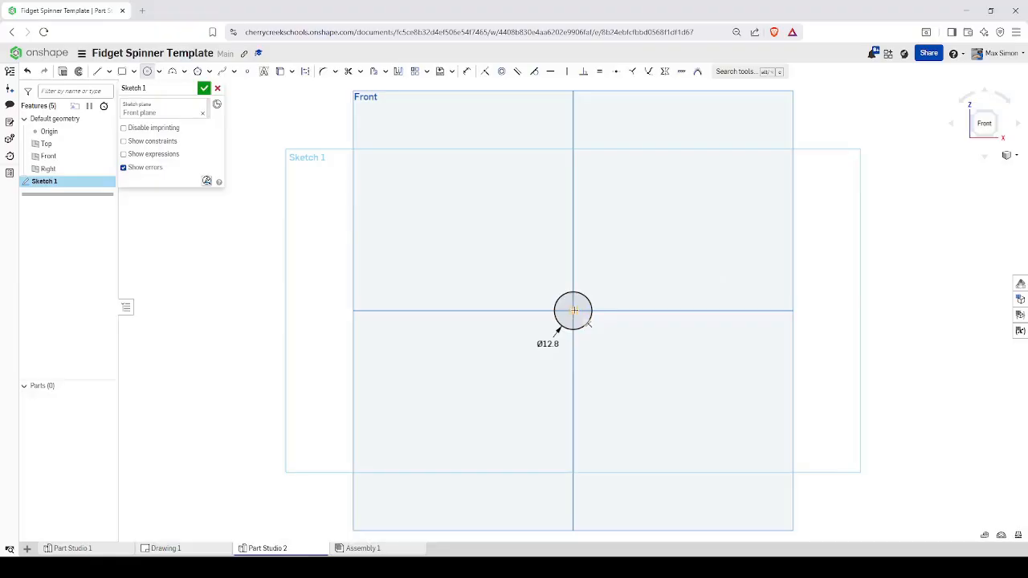
pyautogui.click(574, 310)
pyautogui.click(659, 390)
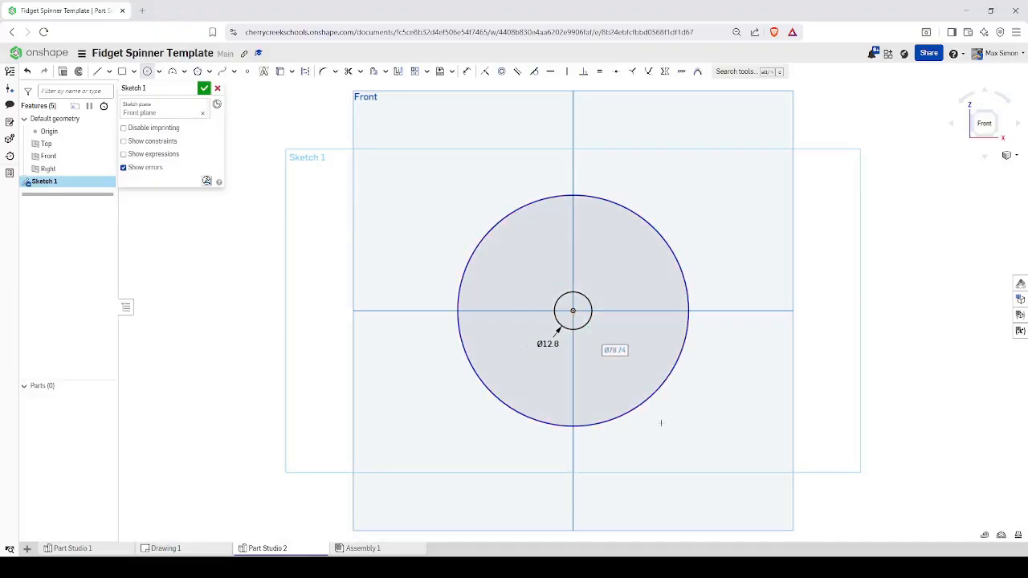
pyautogui.press('d')
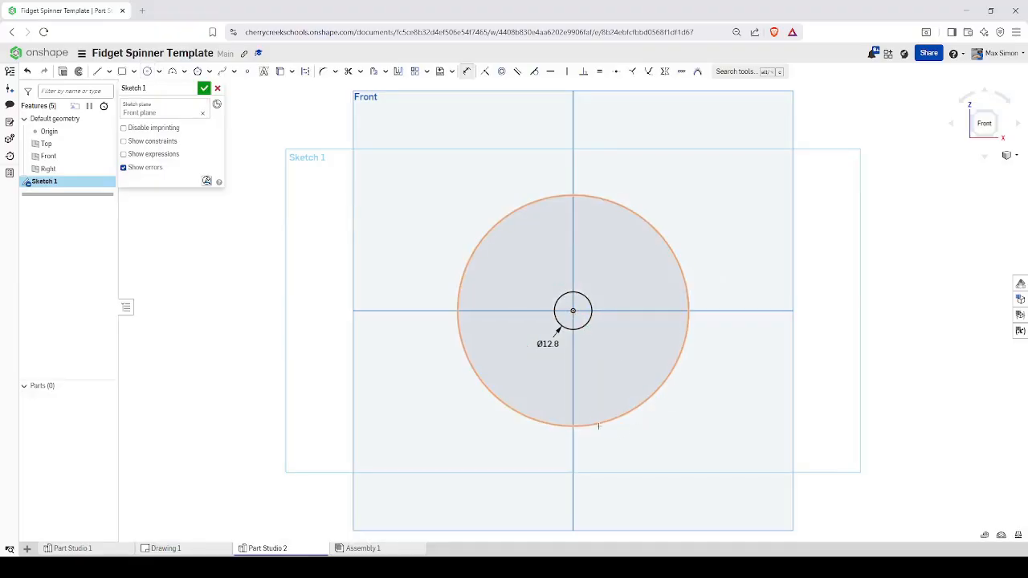
pyautogui.click(598, 422)
pyautogui.click(651, 476)
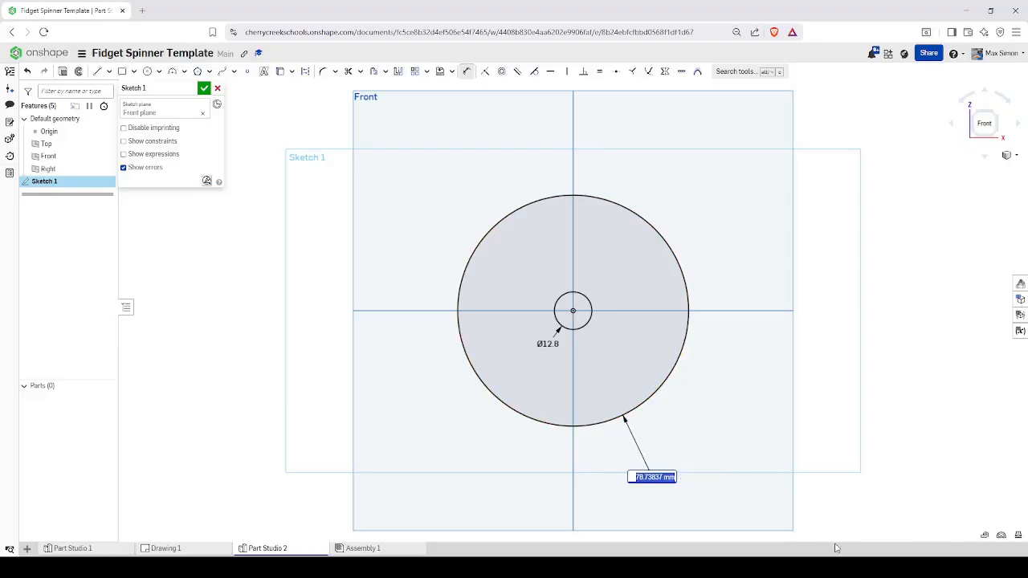
pyautogui.press('BackSpace')
pyautogui.write('75')
pyautogui.press('Return')
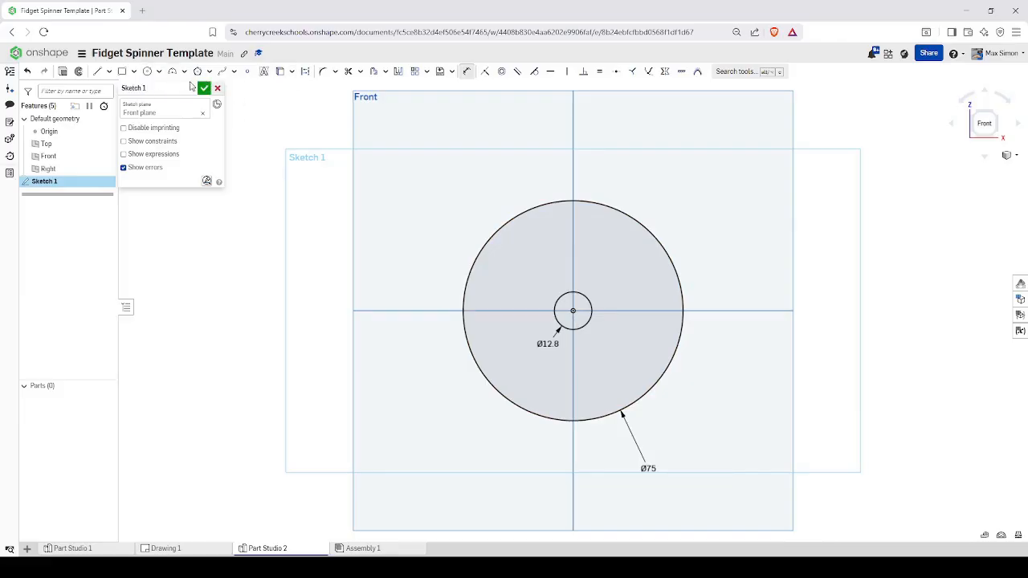
# - Sketch a circle about 13.8 mm in diameter inside the disc, above and to the left of the central hole
pyautogui.click(148, 73)
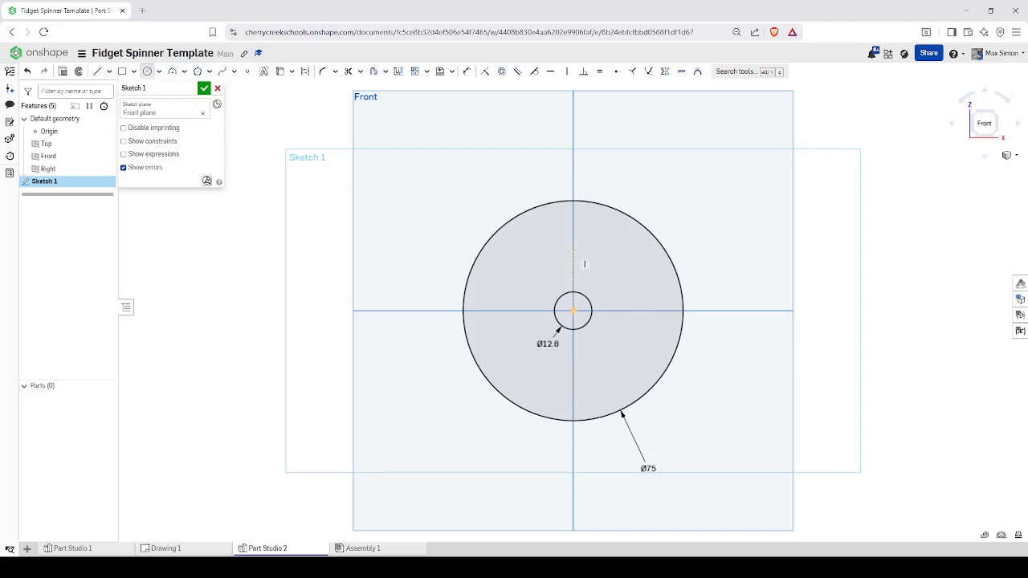
pyautogui.click(523, 263)
pyautogui.click(536, 278)
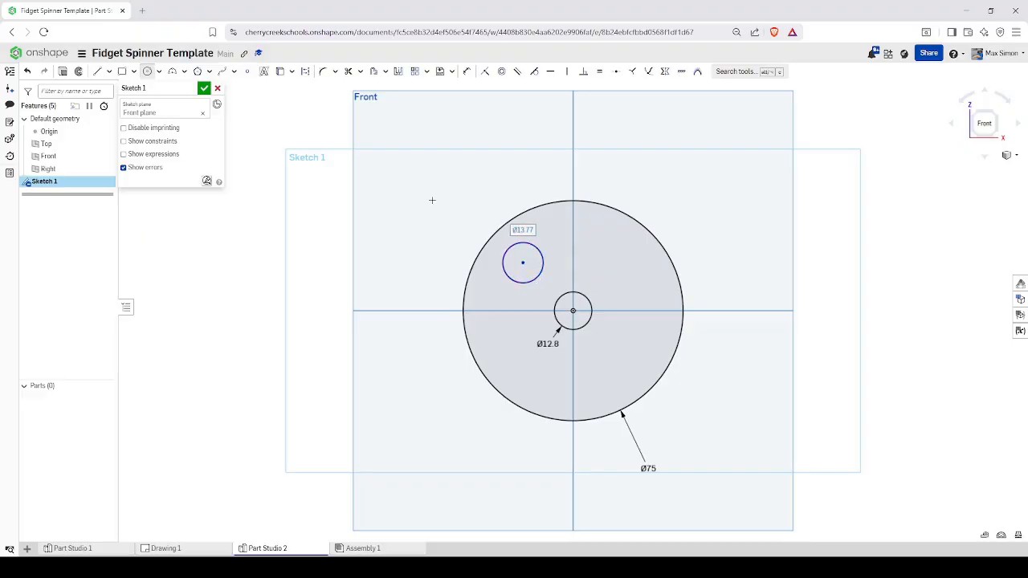
# - Sketch two slanted lines, about 30.6 mm and 20.2 mm long, from the small circle's sides up to the outer circle
pyautogui.click(97, 71)
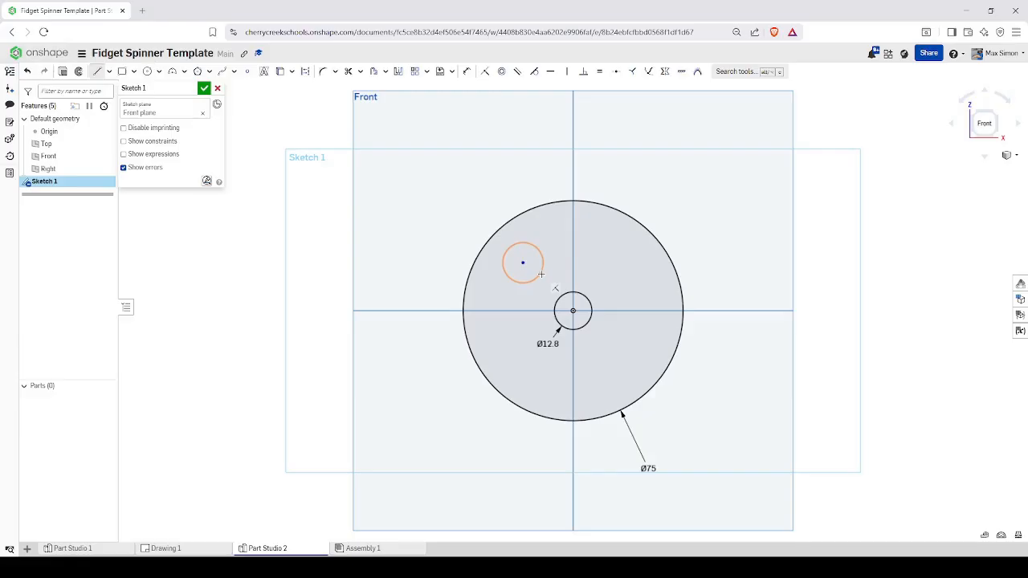
pyautogui.click(541, 275)
pyautogui.click(596, 203)
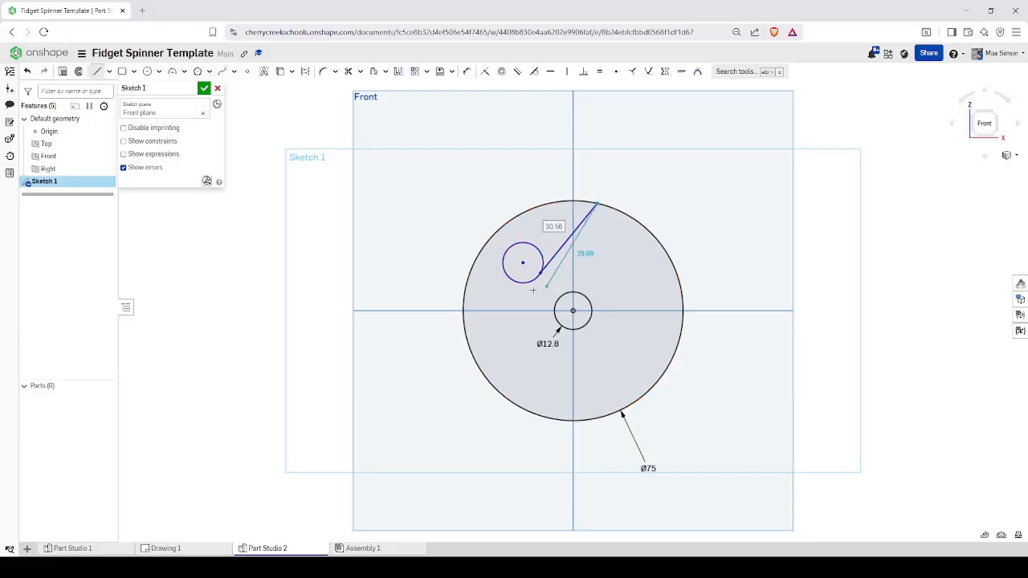
pyautogui.click(97, 73)
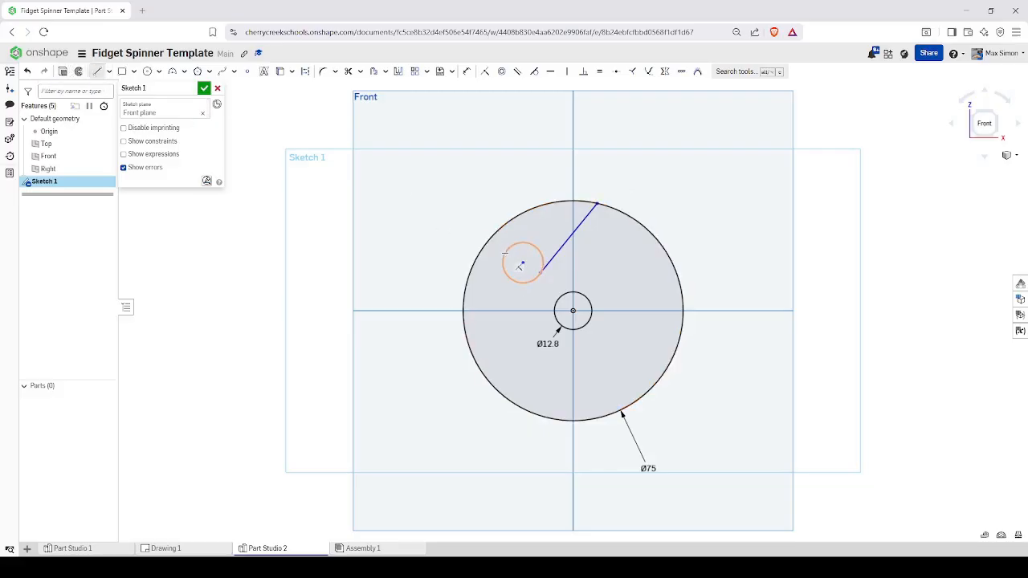
pyautogui.click(504, 253)
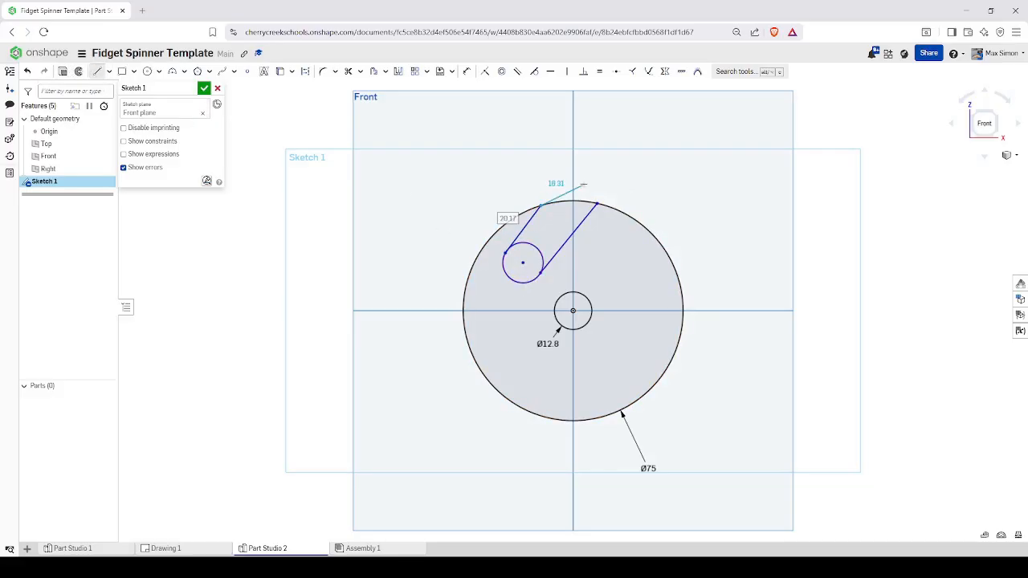
# - Trim the outer circle between the two slanted lines and the small circle's upper part to form an open slot
pyautogui.click(348, 71)
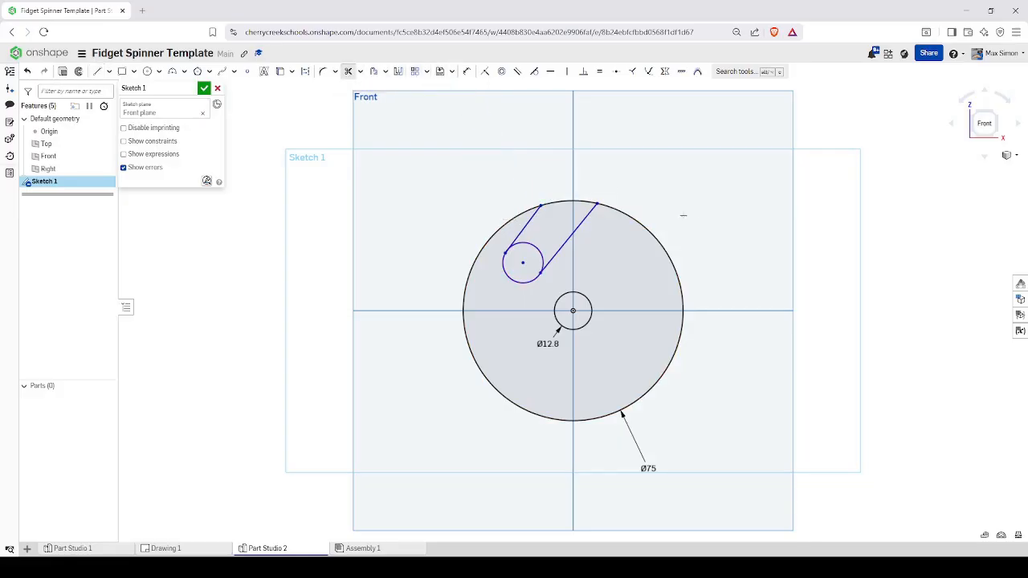
pyautogui.click(572, 201)
pyautogui.moveTo(538, 251); pyautogui.dragTo(534, 254)
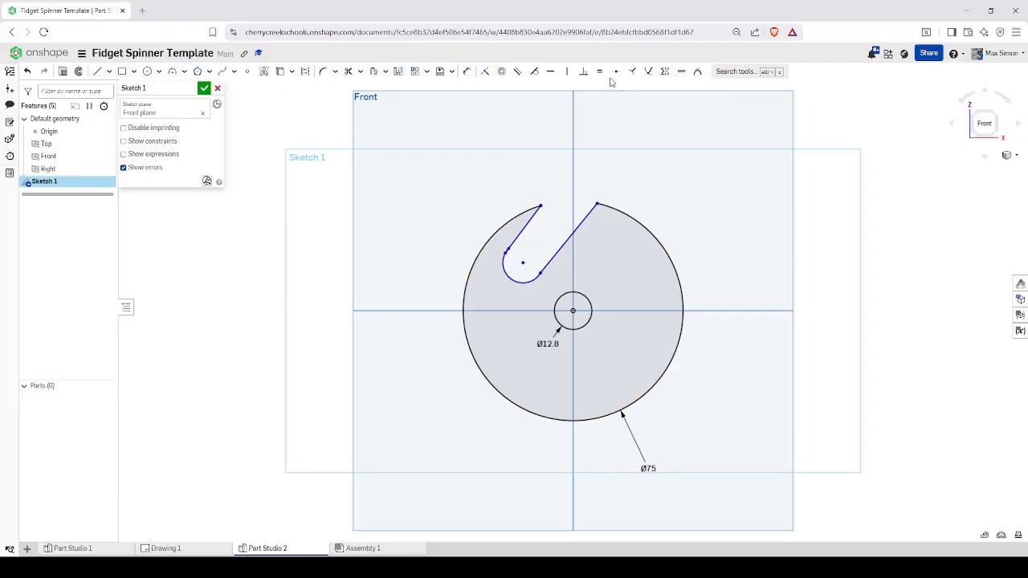
# - Apply tangent constraints between the slot's rounded end and both of its slanted lines
pyautogui.click(530, 284)
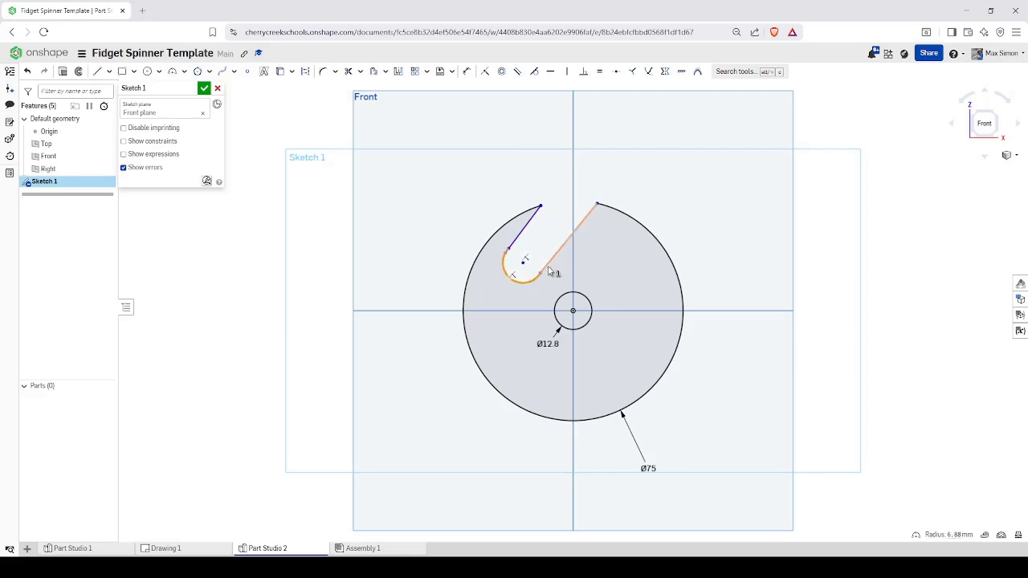
pyautogui.click(551, 271)
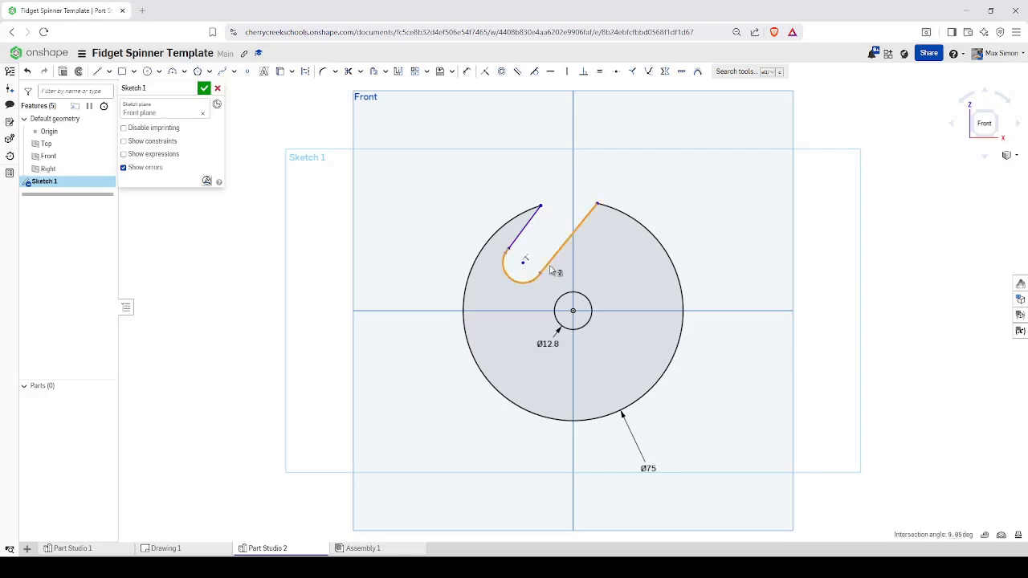
pyautogui.click(535, 71)
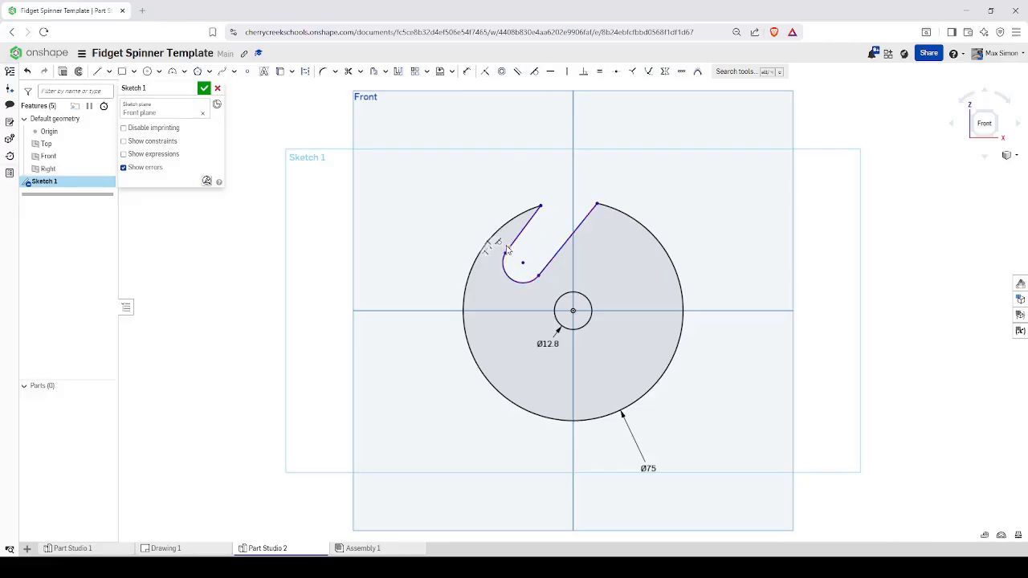
pyautogui.scroll(3, 506, 246)
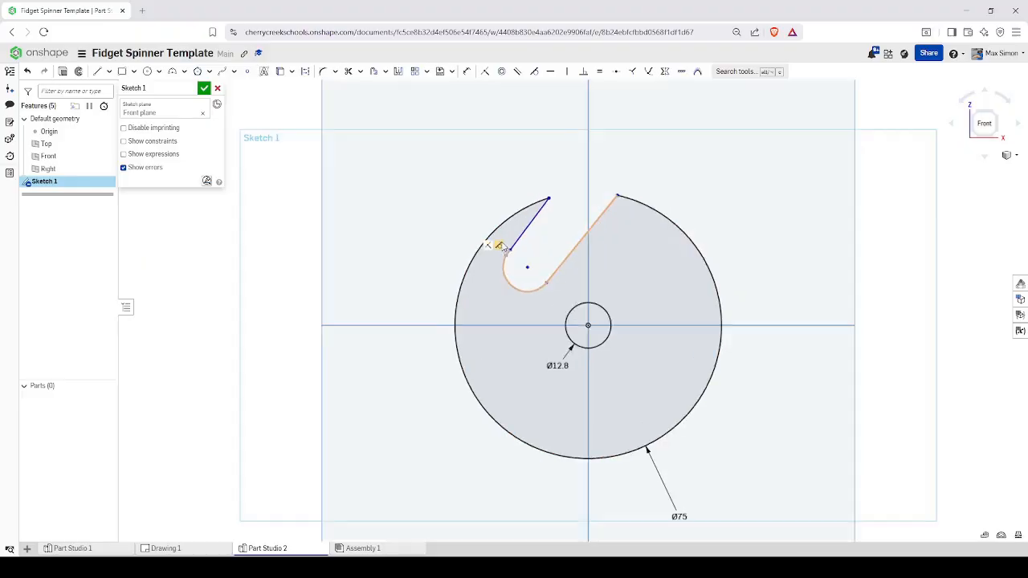
pyautogui.click(525, 247)
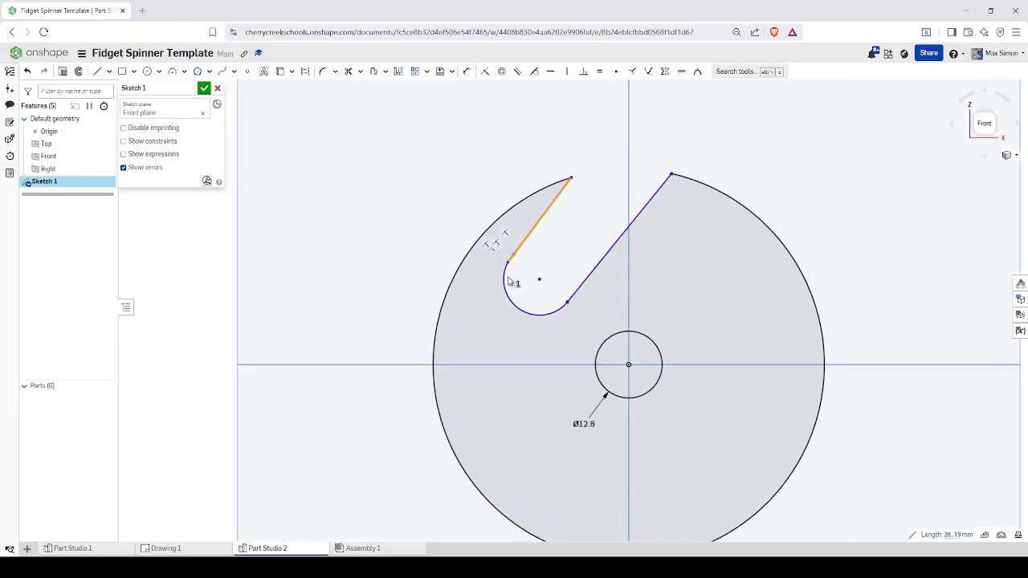
pyautogui.click(510, 283)
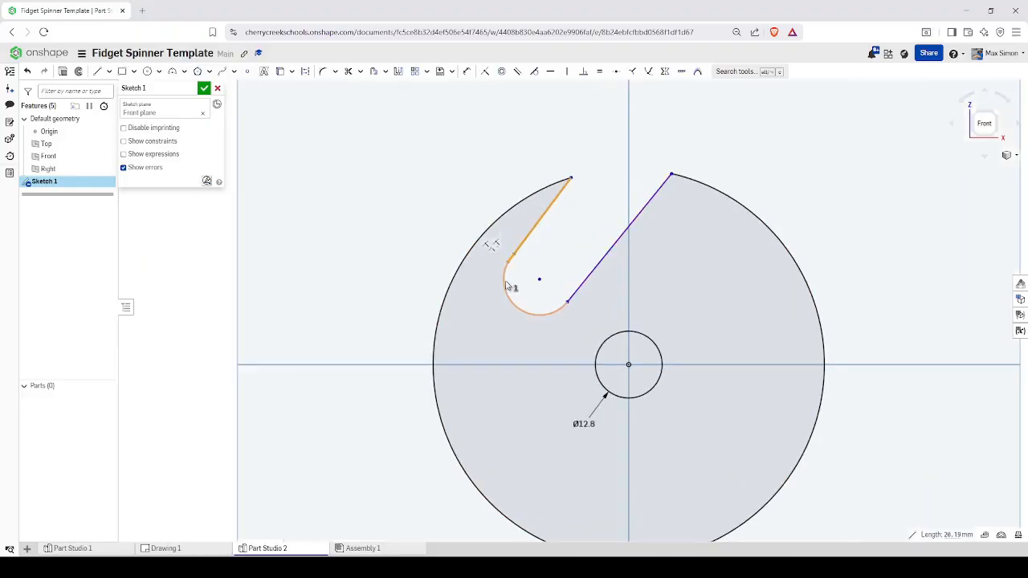
pyautogui.click(534, 72)
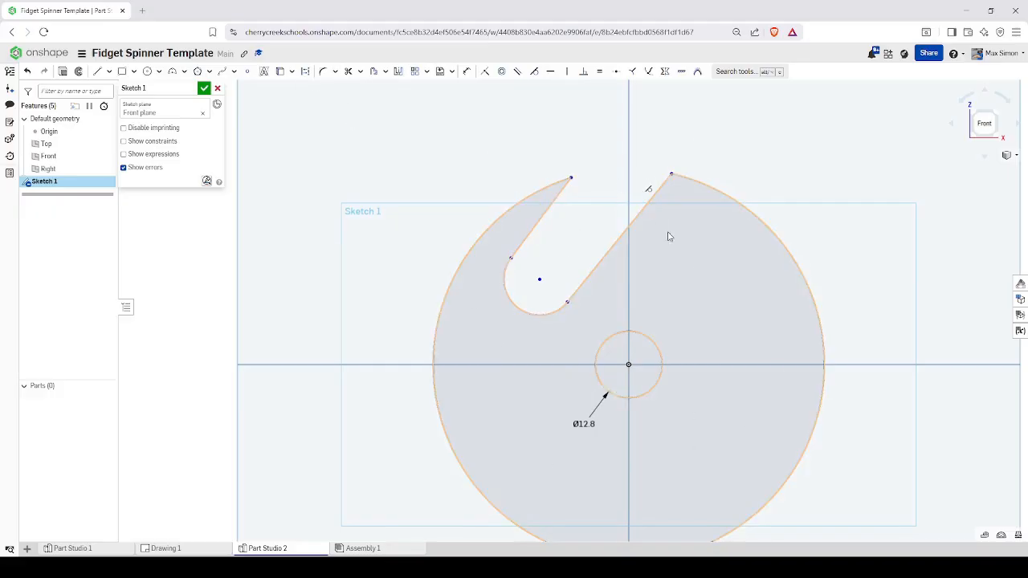
# - Circular-pattern the slot's two slanted lines and rounded end into three instances around the central hole, and finish the sketch
pyautogui.click(427, 72)
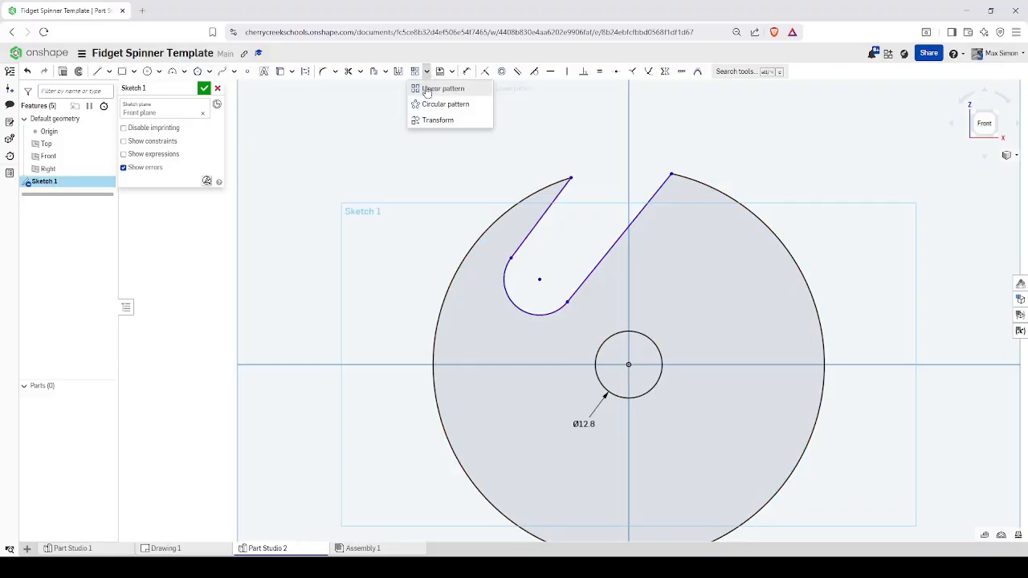
pyautogui.click(432, 104)
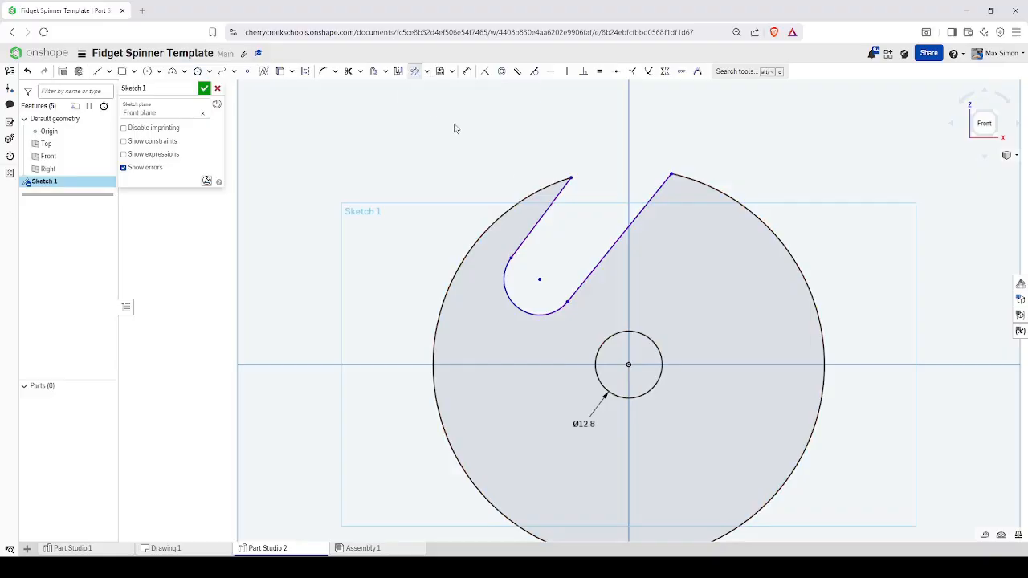
pyautogui.click(530, 233)
pyautogui.click(518, 306)
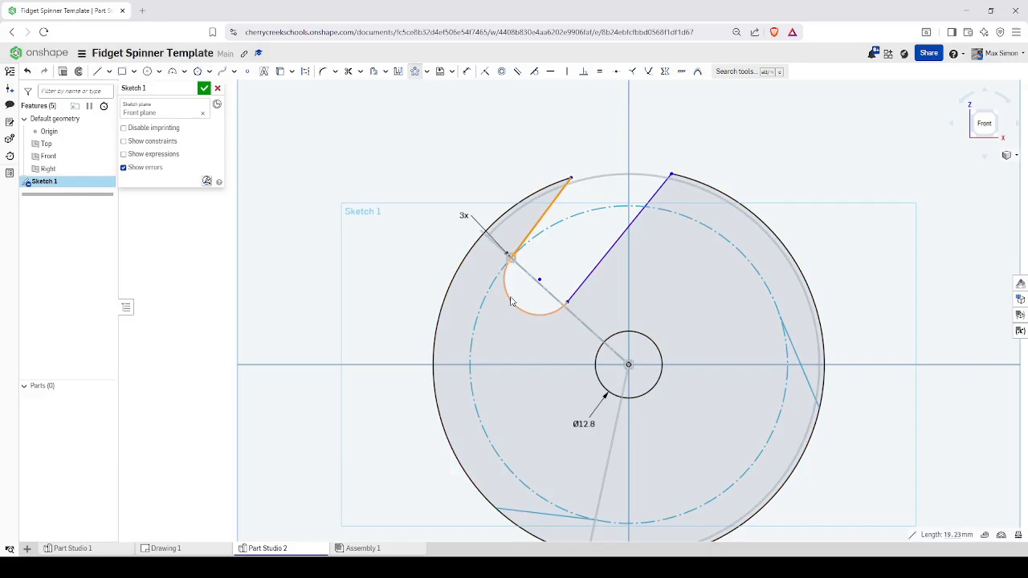
pyautogui.click(587, 290)
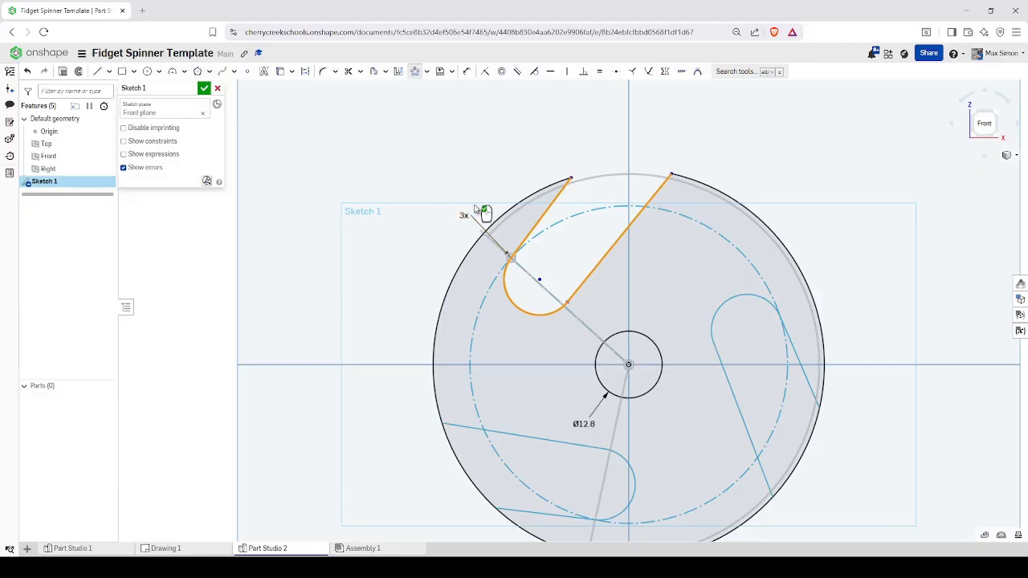
pyautogui.click(204, 89)
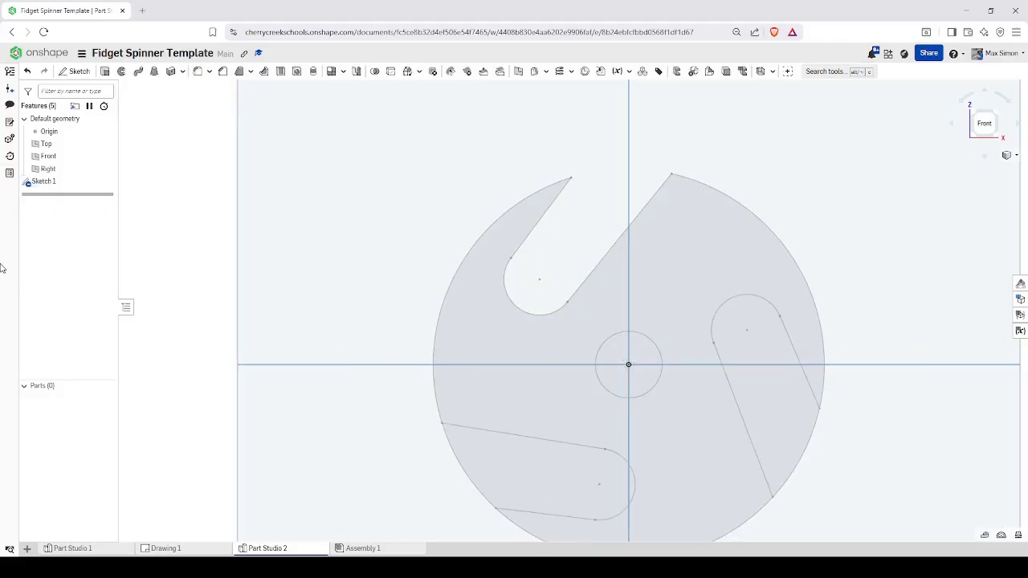
# - Reopen Sketch 1, trim the outer-circle arcs across the two patterned slots, and move the first slot's rounded end farther from the central hole
pyautogui.doubleClick(55, 183)
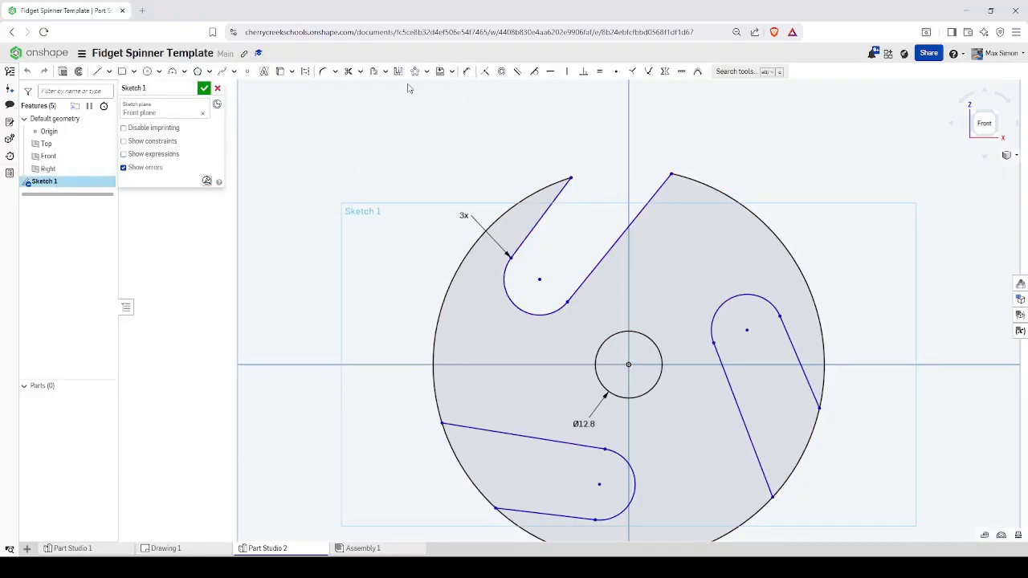
pyautogui.click(347, 72)
pyautogui.moveTo(429, 461); pyautogui.dragTo(474, 465)
pyautogui.moveTo(818, 481); pyautogui.dragTo(789, 430)
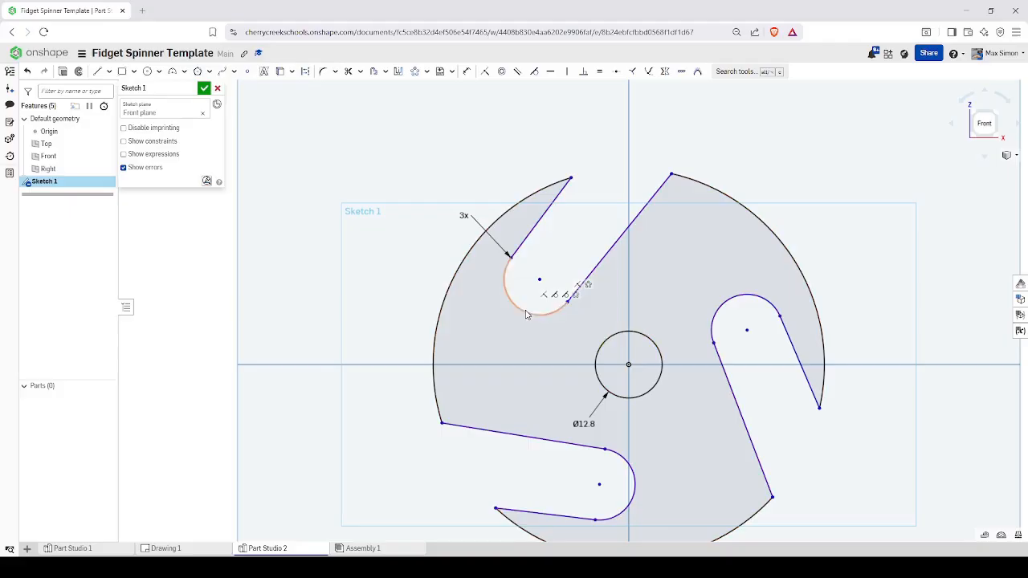
pyautogui.moveTo(526, 317)
pyautogui.mouseDown()
pyautogui.moveTo(541, 335)
pyautogui.moveTo(493, 321)
pyautogui.moveTo(540, 310)
pyautogui.moveTo(574, 277)
pyautogui.moveTo(535, 301)
pyautogui.moveTo(565, 324)
pyautogui.moveTo(539, 316)
pyautogui.moveTo(568, 260)
pyautogui.moveTo(519, 301)
pyautogui.moveTo(542, 324)
pyautogui.moveTo(523, 322)
pyautogui.moveTo(525, 288)
pyautogui.moveTo(551, 286)
pyautogui.moveTo(548, 267)
pyautogui.mouseUp()
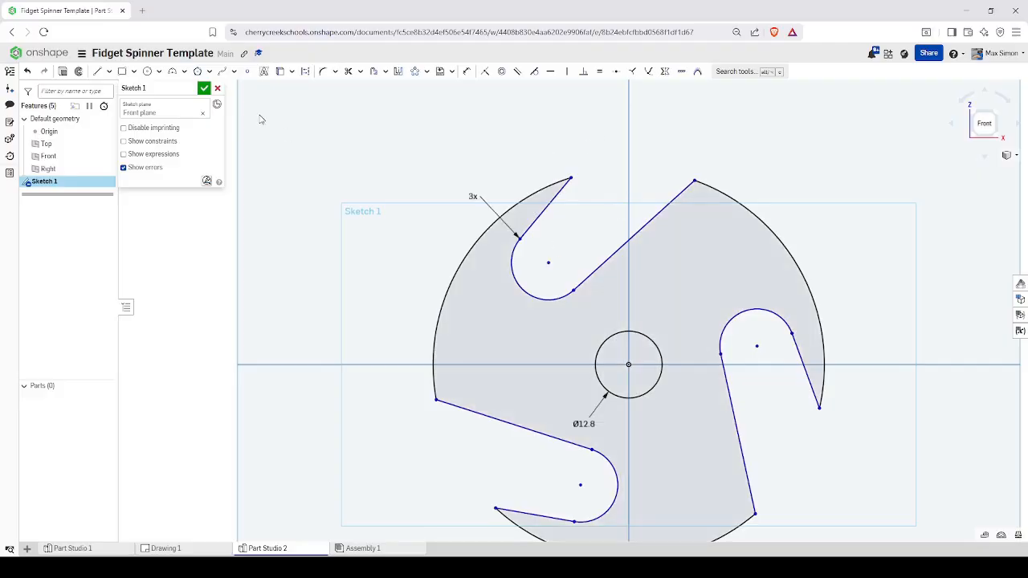
pyautogui.click(205, 89)
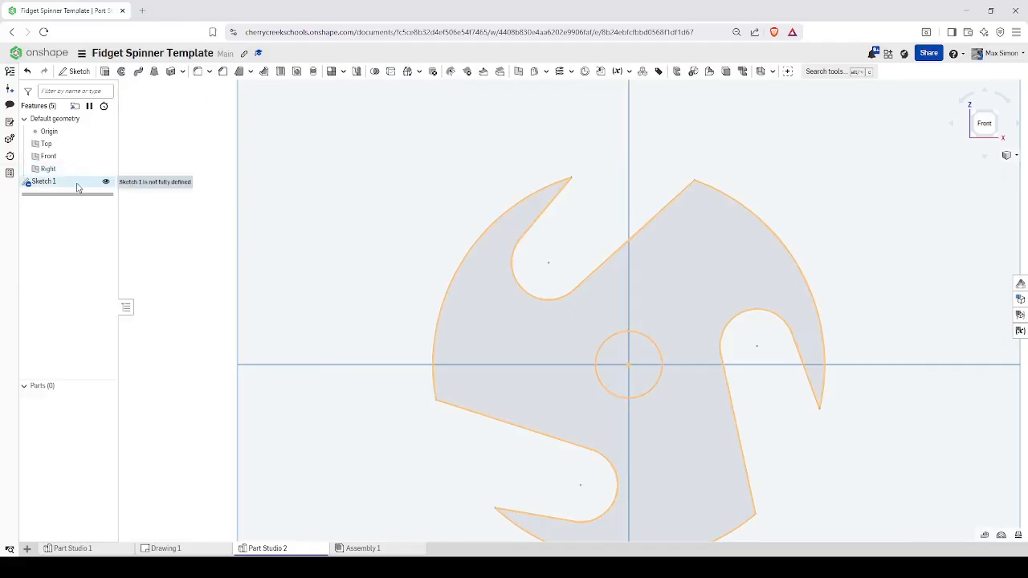
# - Extrude the spinner profile as a new solid with a blind depth of 3 mm
pyautogui.click(105, 71)
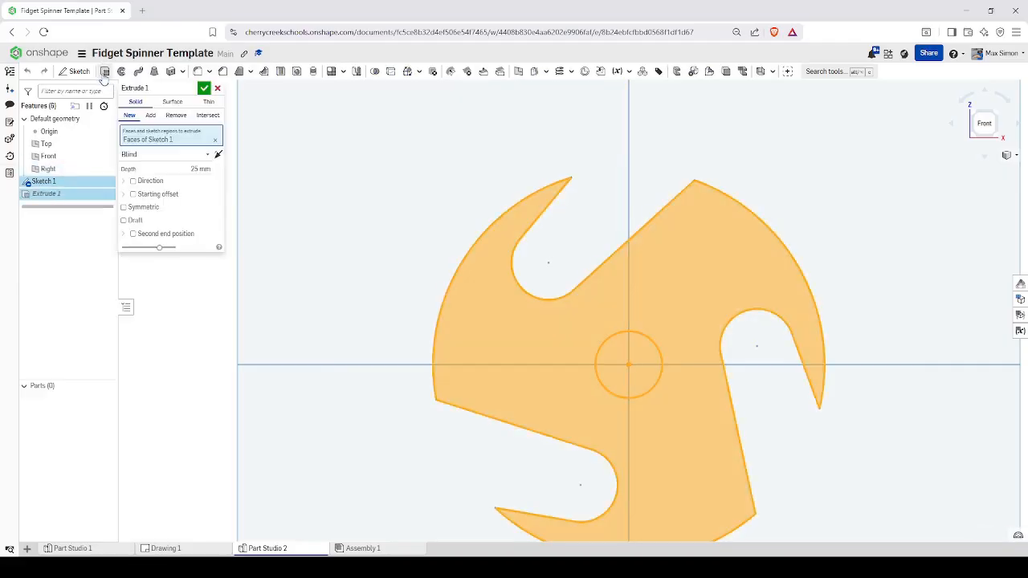
pyautogui.click(201, 169)
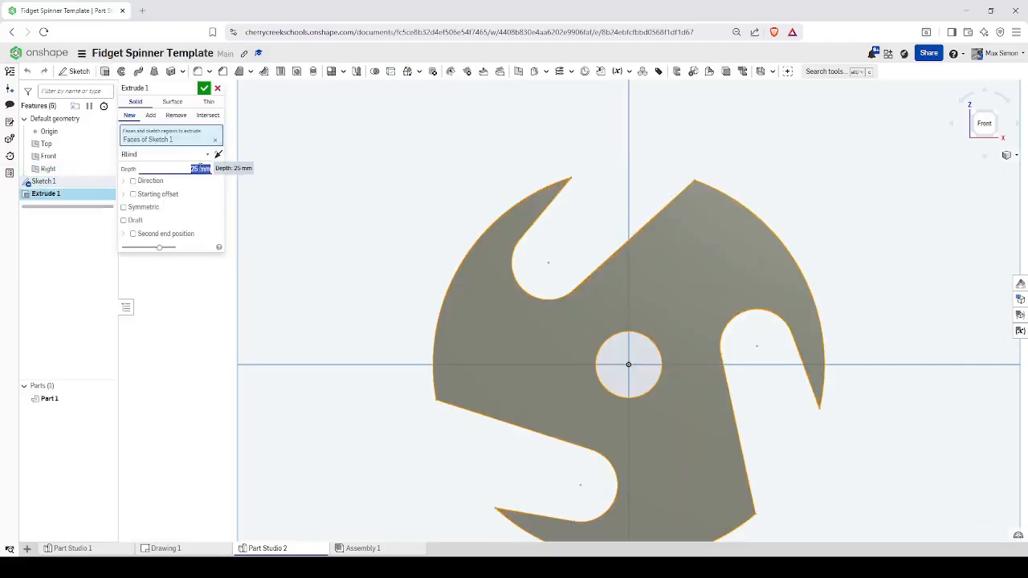
pyautogui.write('3')
pyautogui.press('Return')
pyautogui.click(204, 87)
# - Start a sketch on the spinner's front face and draw an inscribed hexagon about 11.1 mm in diameter to the left of the central hole
pyautogui.moveTo(386, 225); pyautogui.dragTo(495, 307, button='right')
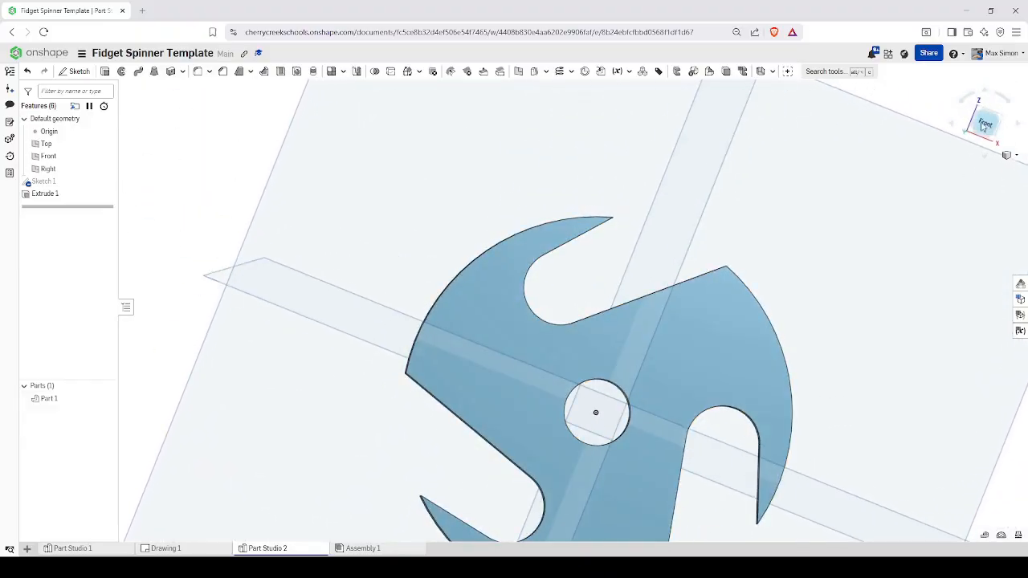
pyautogui.click(988, 123)
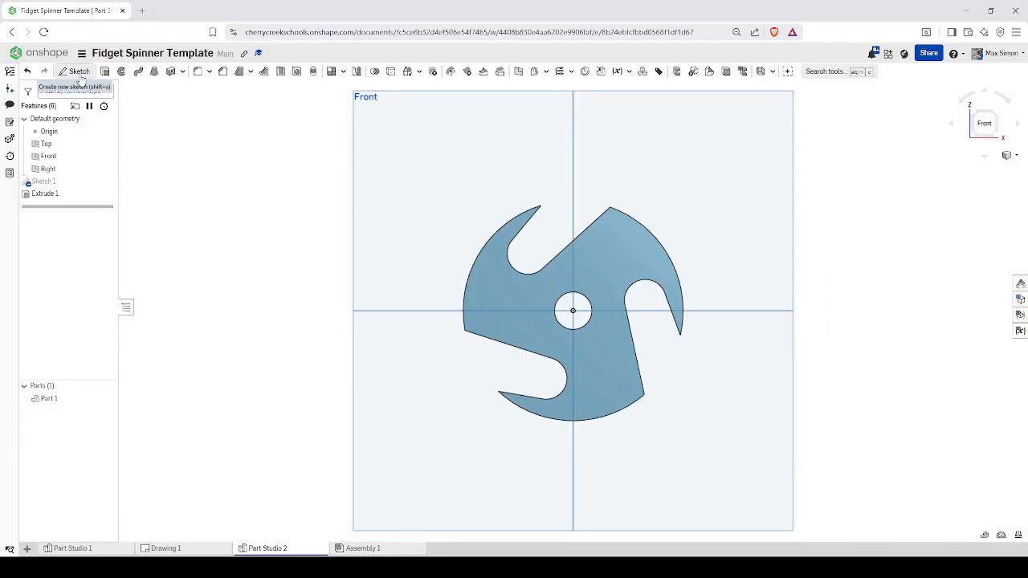
pyautogui.click(77, 71)
pyautogui.click(506, 302)
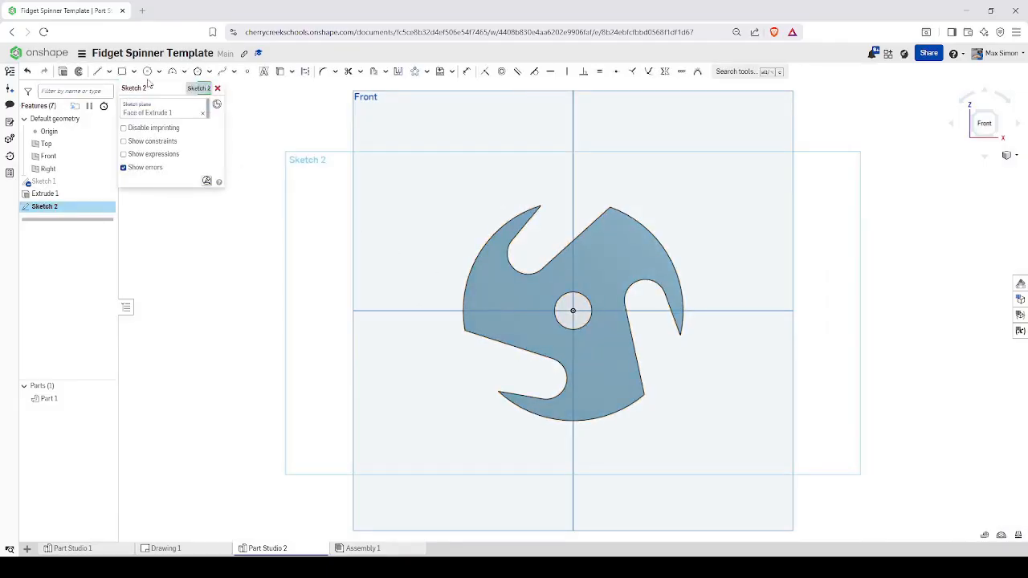
pyautogui.click(209, 72)
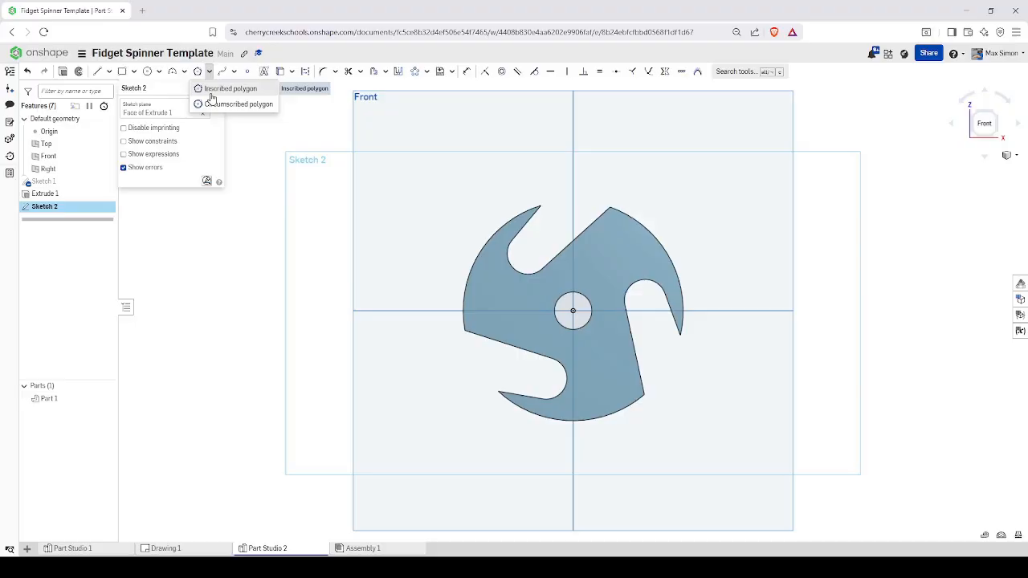
pyautogui.click(213, 90)
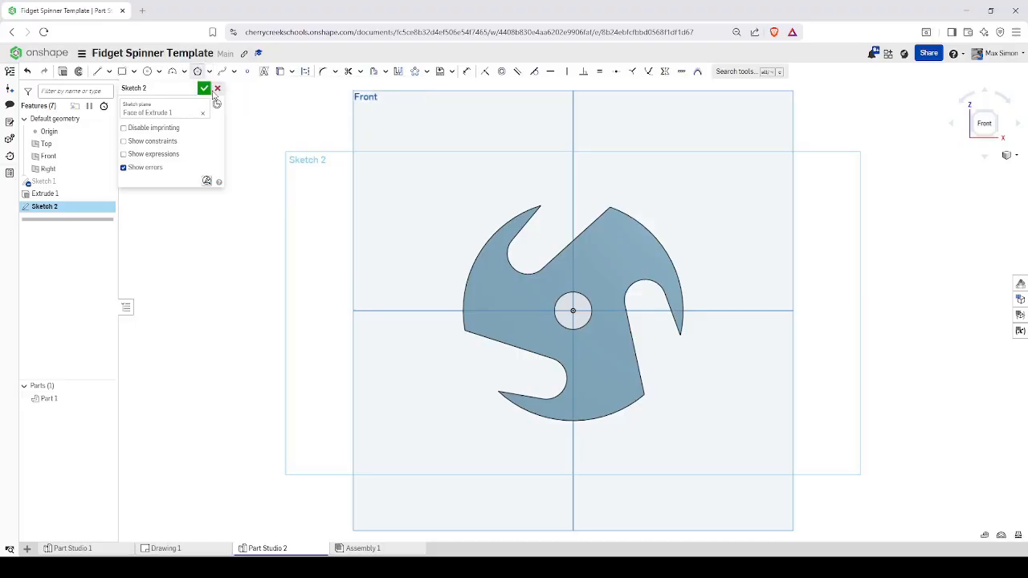
pyautogui.click(512, 309)
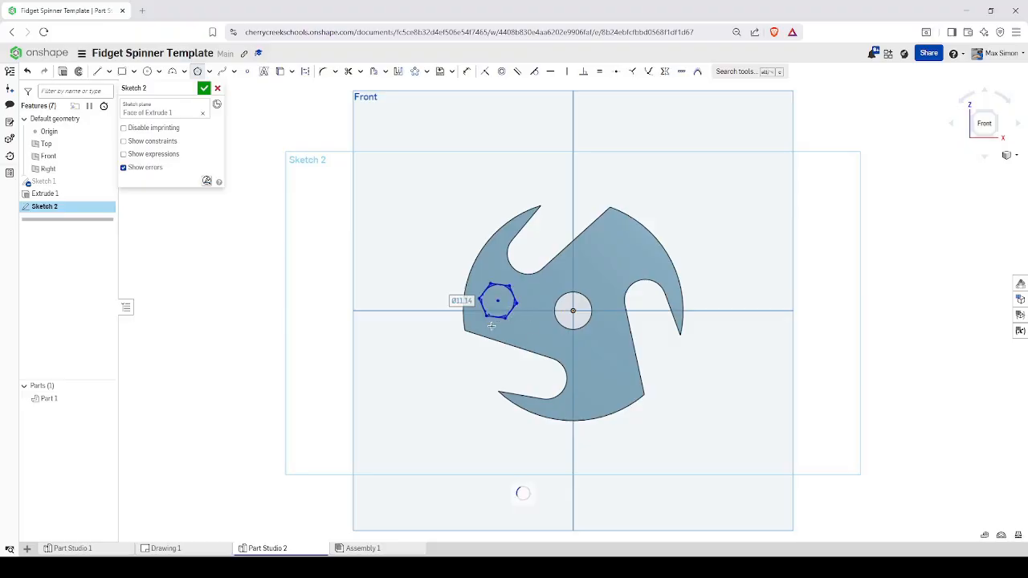
# - Dimension the hexagon's construction circle to a diameter of 10.8 mm
pyautogui.scroll(3, 486, 318)
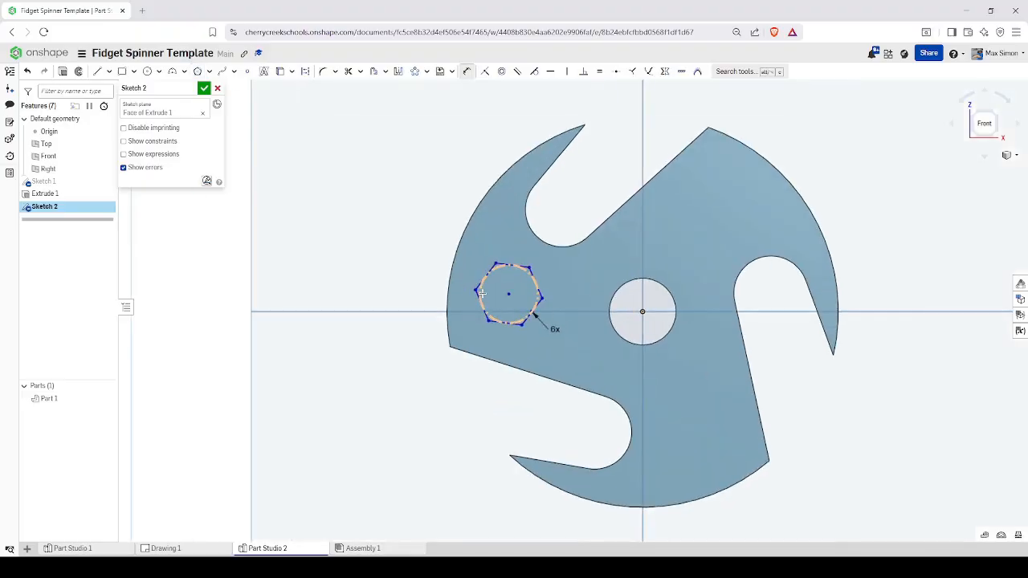
pyautogui.press('d')
pyautogui.click(479, 294)
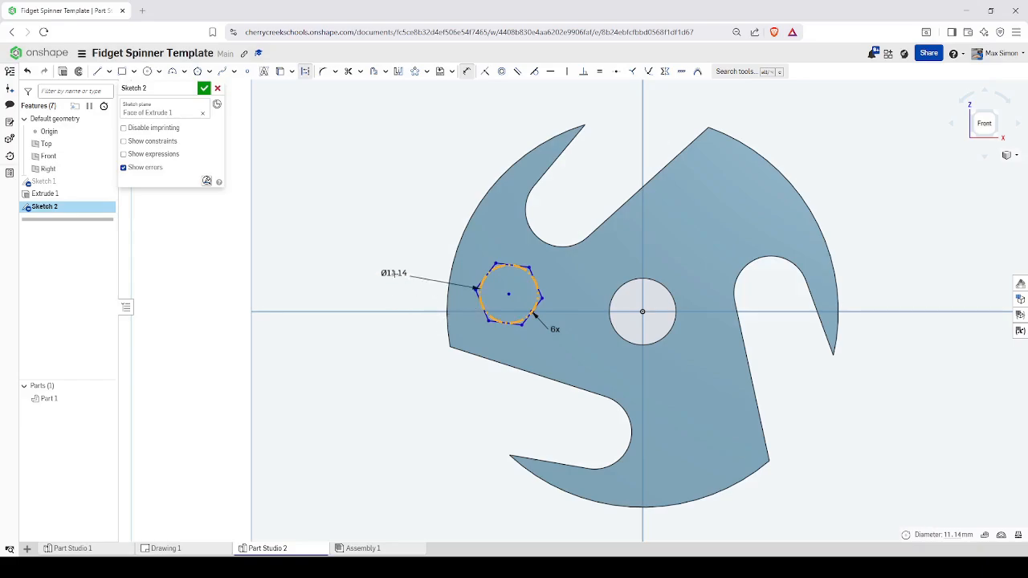
pyautogui.click(396, 271)
pyautogui.press('BackSpace')
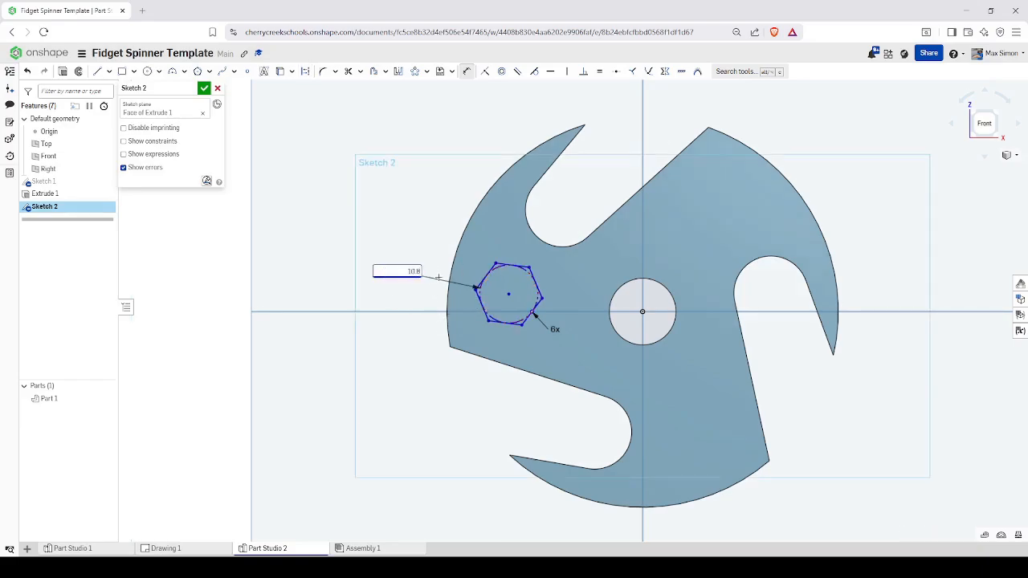
pyautogui.press('Return')
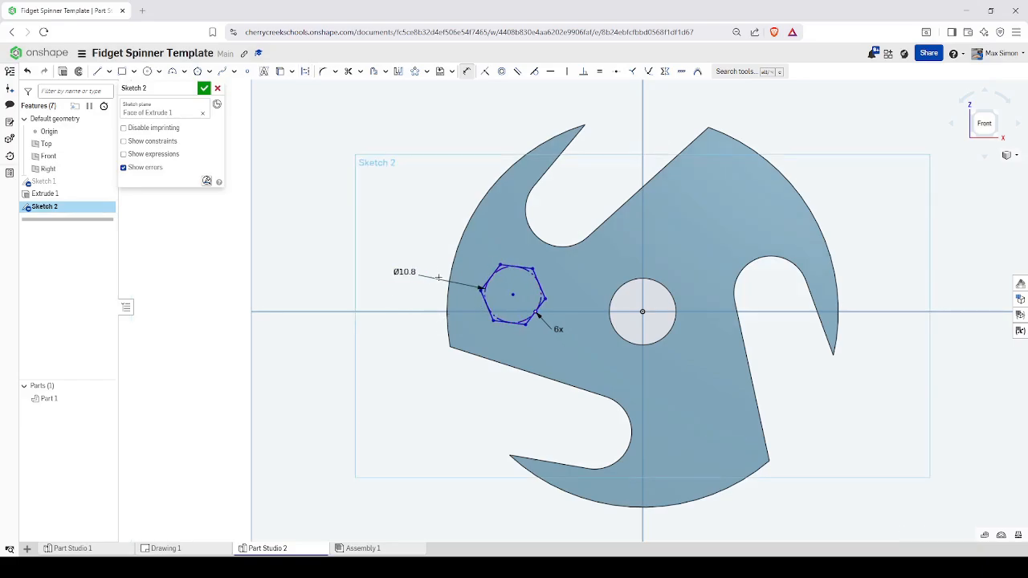
# - Check the hexagon layout in Drawing 1, circular-pattern the hexagon into three instances around the central hole, and close the sketch
pyautogui.click(155, 549)
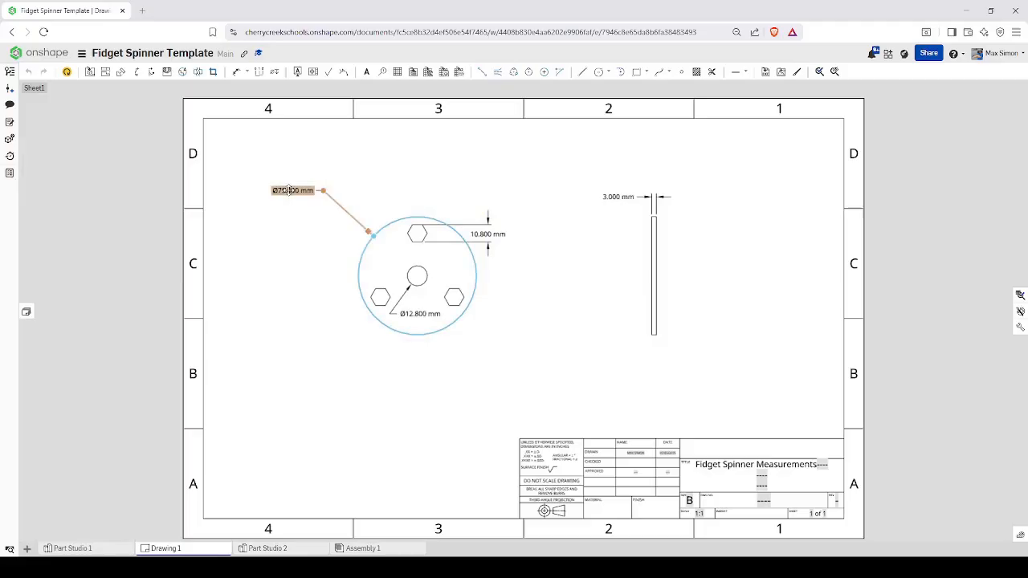
pyautogui.click(269, 548)
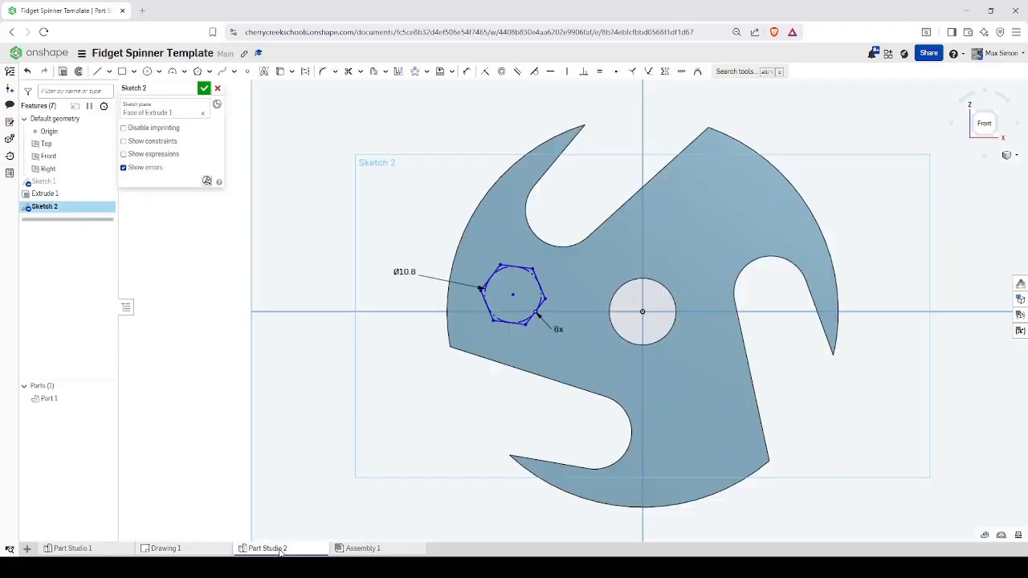
pyautogui.click(415, 72)
pyautogui.moveTo(472, 258); pyautogui.dragTo(560, 332)
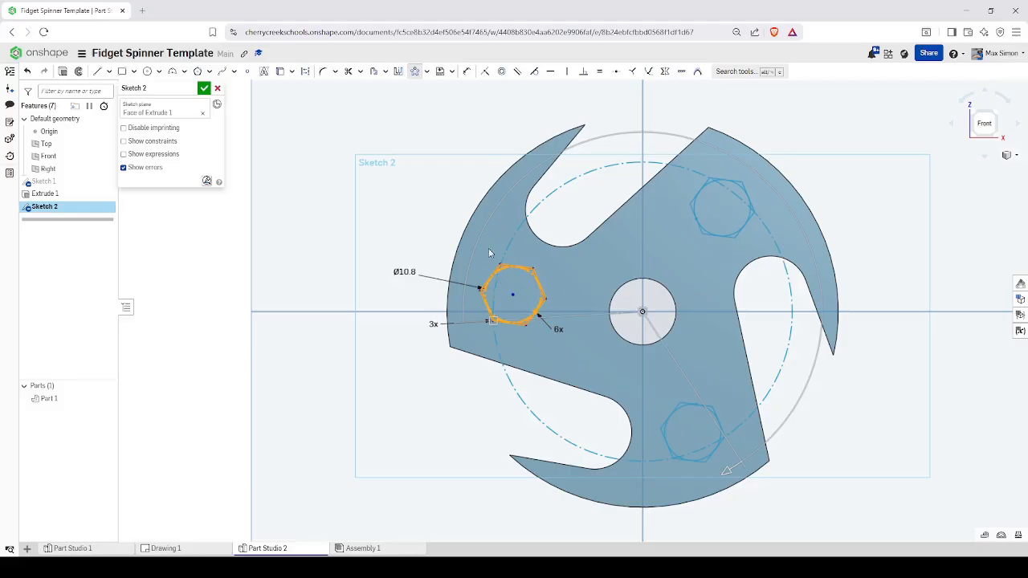
pyautogui.click(217, 90)
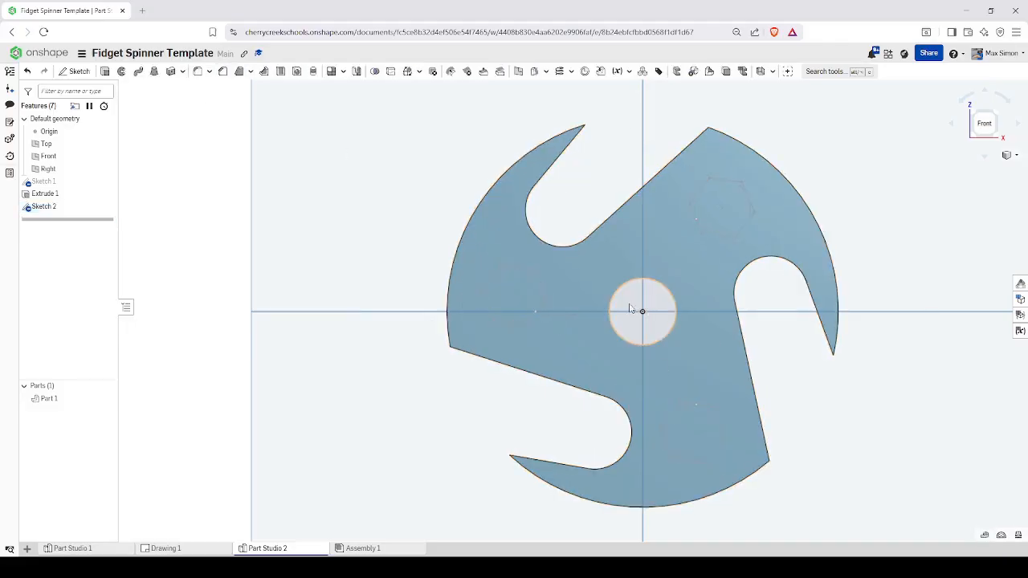
# - Reopen Sketch 2 and shift the dimensioned hexagon slightly outward and down, away from the slot above it
pyautogui.doubleClick(55, 208)
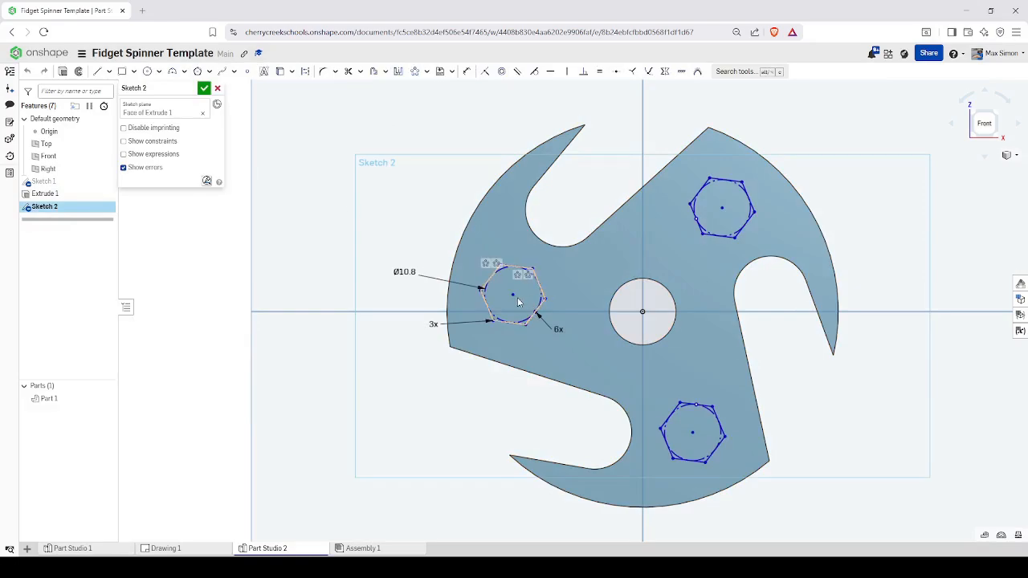
pyautogui.moveTo(518, 301)
pyautogui.mouseDown()
pyautogui.moveTo(499, 299)
pyautogui.moveTo(518, 280)
pyautogui.moveTo(496, 300)
pyautogui.moveTo(502, 336)
pyautogui.moveTo(481, 338)
pyautogui.moveTo(503, 307)
pyautogui.mouseUp()
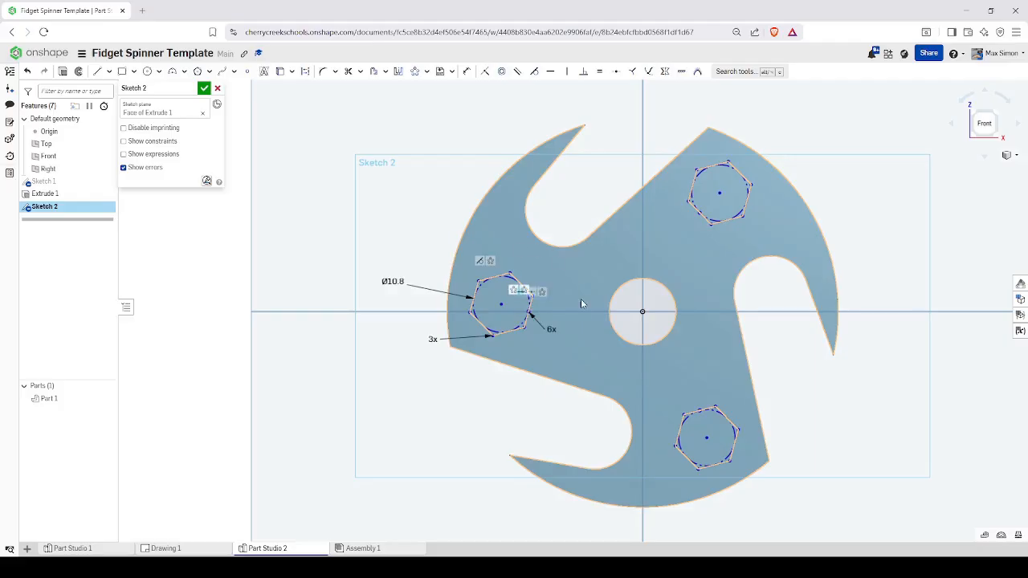
pyautogui.click(206, 90)
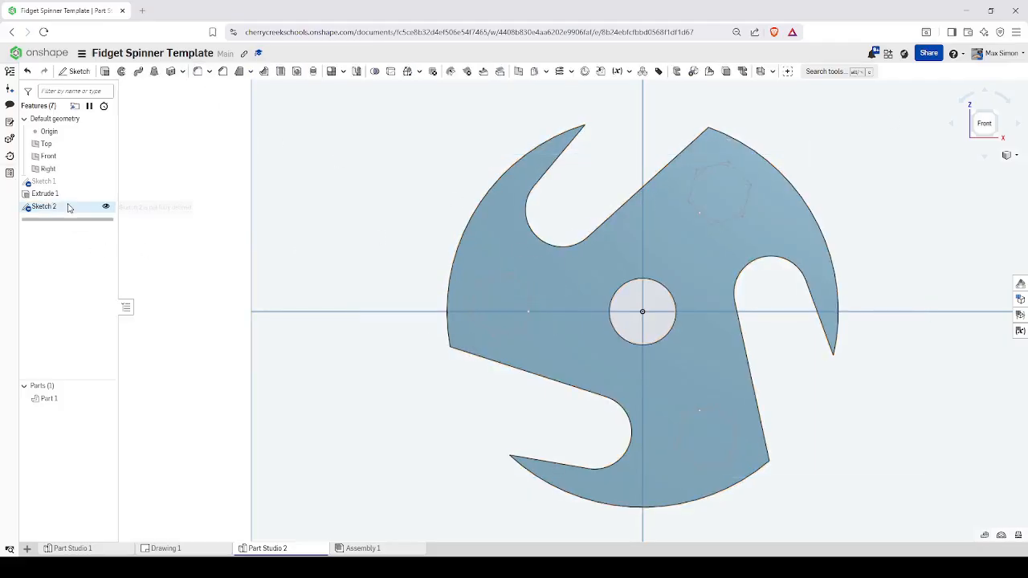
# - Cut the three hexagons through the spinner with a remove extrude, blind depth 25 mm
pyautogui.click(104, 71)
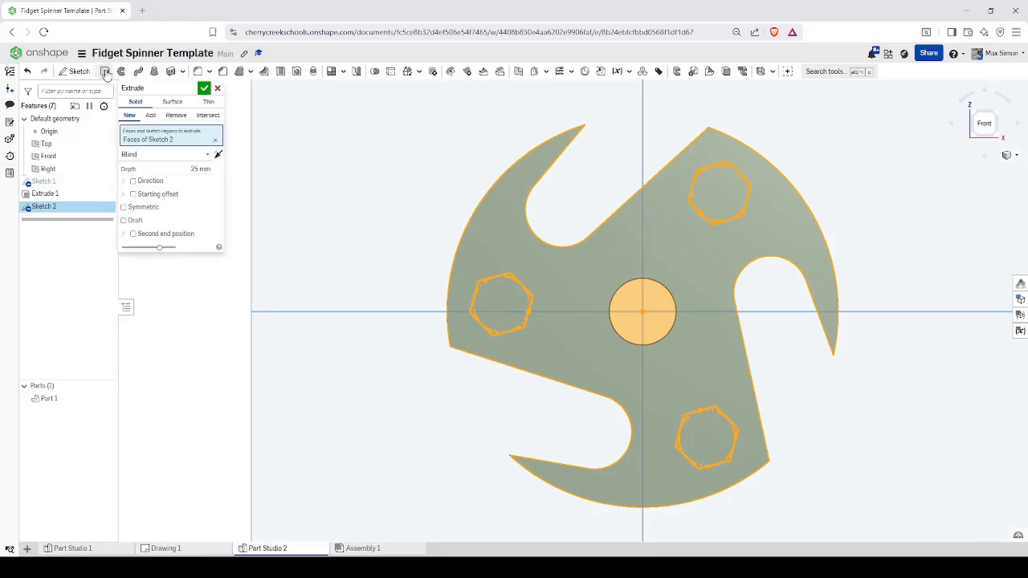
pyautogui.click(176, 115)
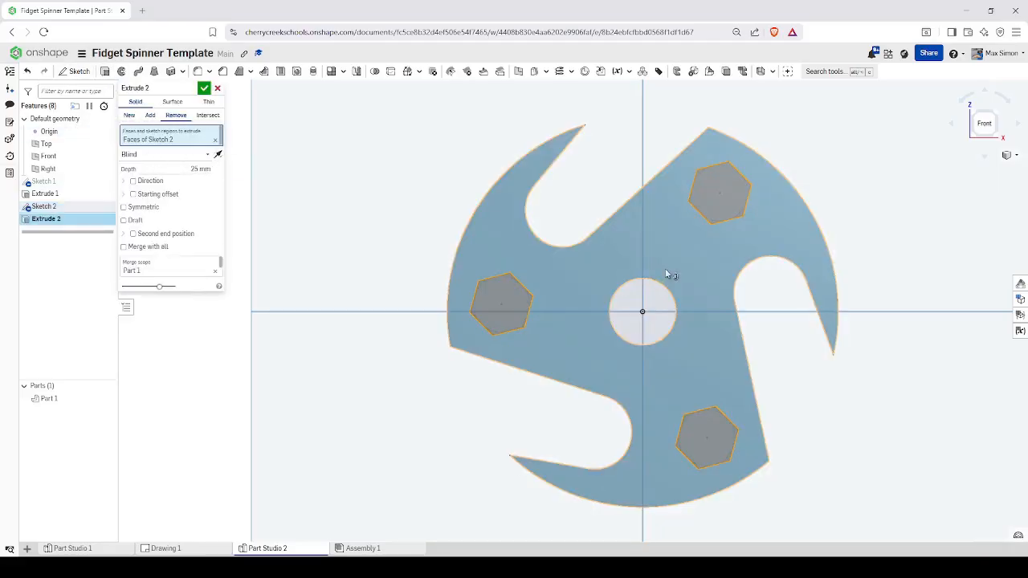
pyautogui.click(204, 87)
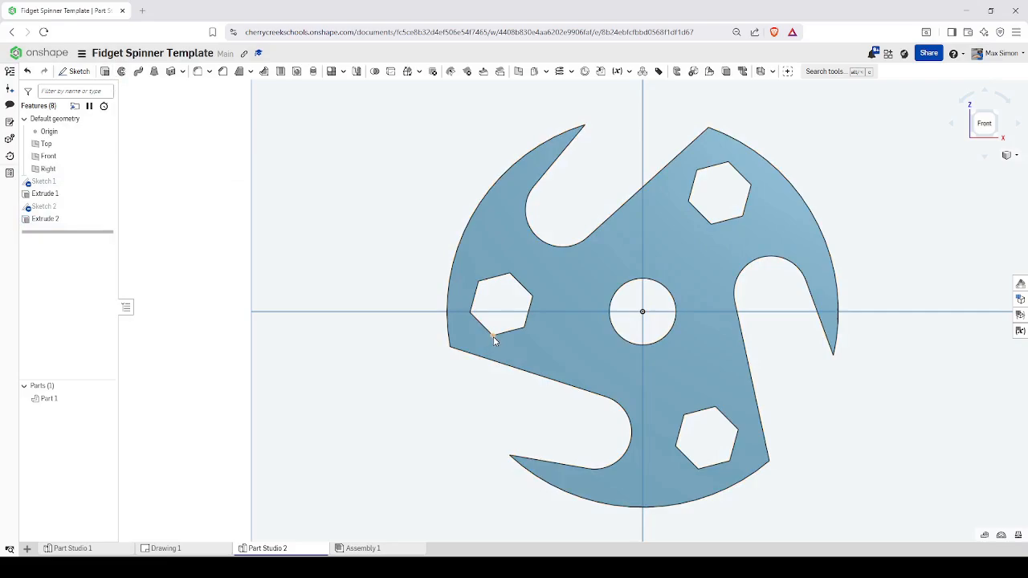
# - Start an edge fillet on the short thickness edges at the three sharp hook tips of the spinner
pyautogui.click(196, 71)
pyautogui.hotkey('shift', '7')
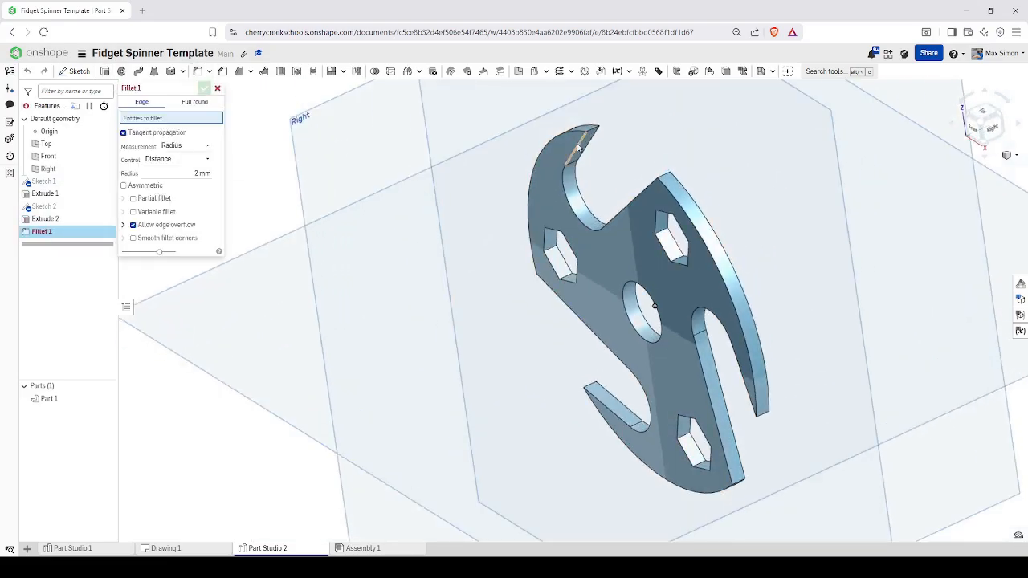
pyautogui.click(593, 133)
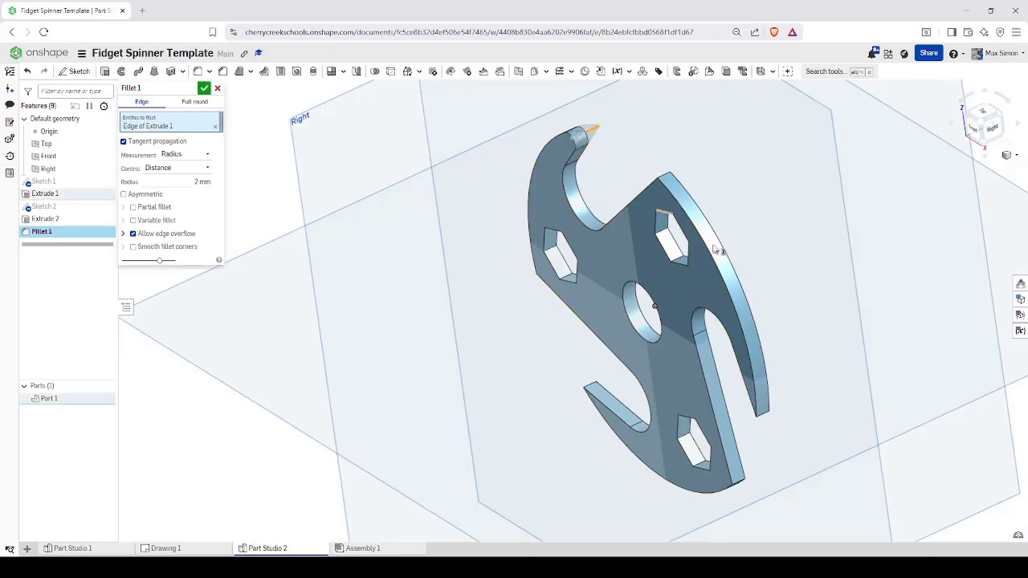
pyautogui.moveTo(866, 334); pyautogui.dragTo(748, 198, button='right')
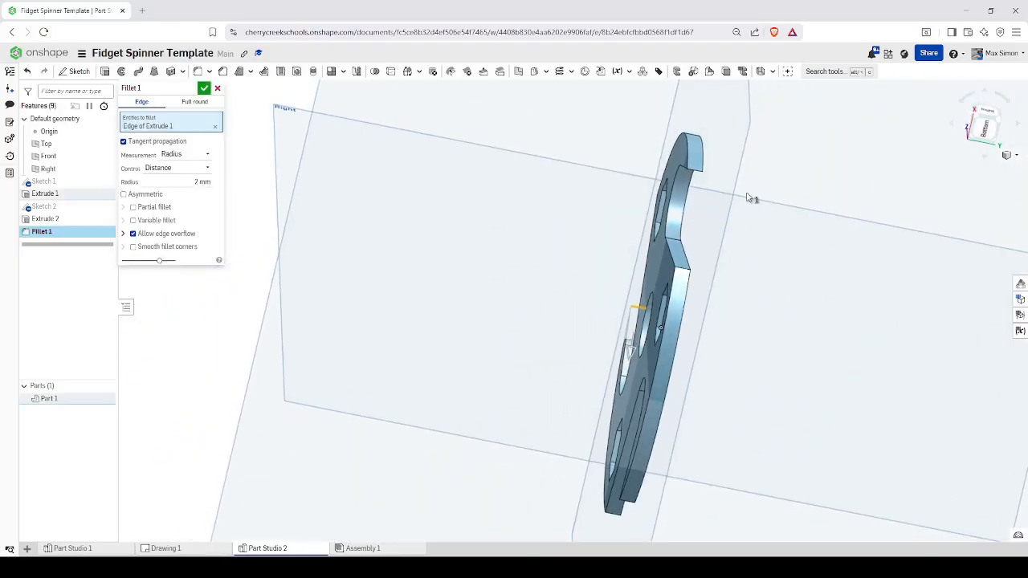
pyautogui.click(696, 170)
pyautogui.moveTo(739, 287); pyautogui.dragTo(772, 241)
pyautogui.moveTo(776, 303); pyautogui.dragTo(814, 268, button='right')
pyautogui.click(683, 269)
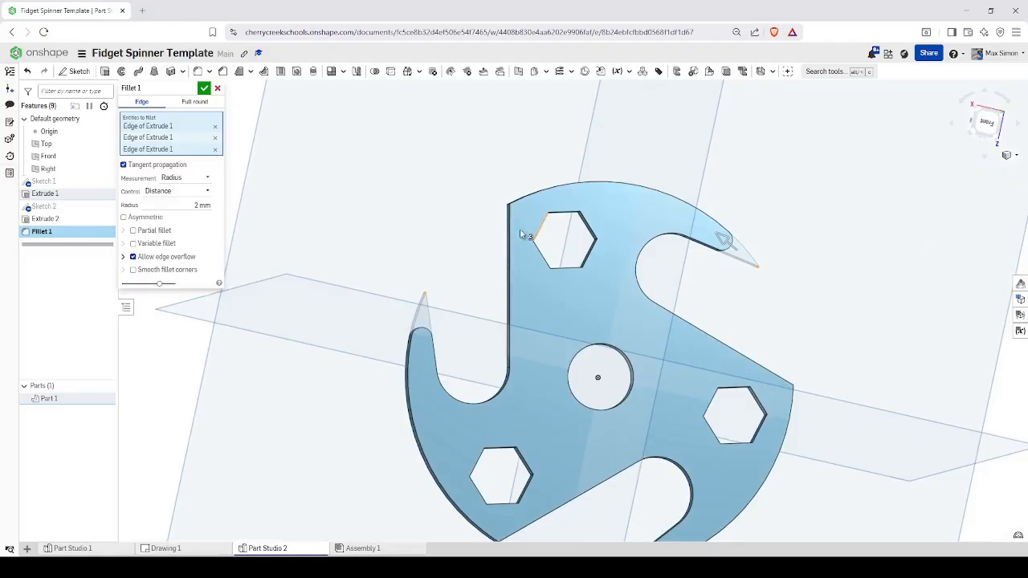
# - Add the thickness edges at the spinner's three outer corners, beside the straight slot walls, to the fillet
pyautogui.moveTo(521, 234)
pyautogui.mouseDown(button='right')
pyautogui.moveTo(491, 245)
pyautogui.moveTo(527, 251)
pyautogui.mouseUp(button='right')
pyautogui.click(556, 230)
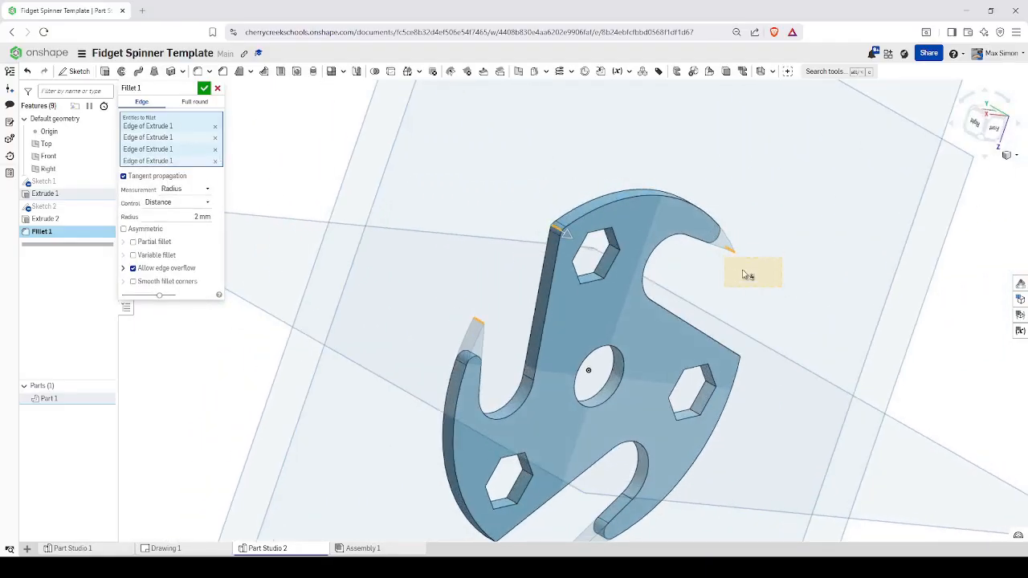
pyautogui.moveTo(796, 305); pyautogui.dragTo(784, 407, button='right')
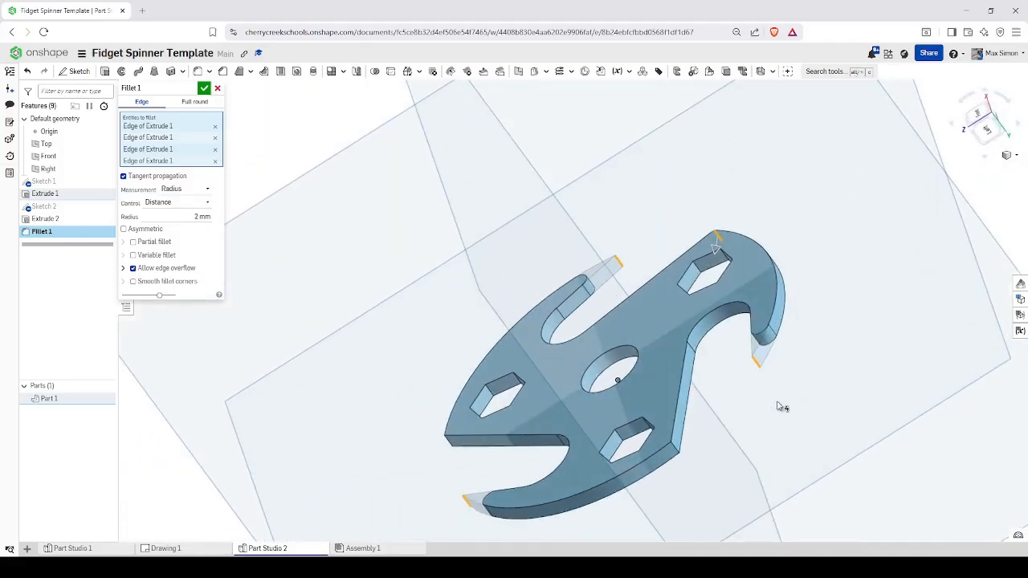
pyautogui.click(679, 455)
pyautogui.moveTo(679, 455); pyautogui.dragTo(543, 455, button='right')
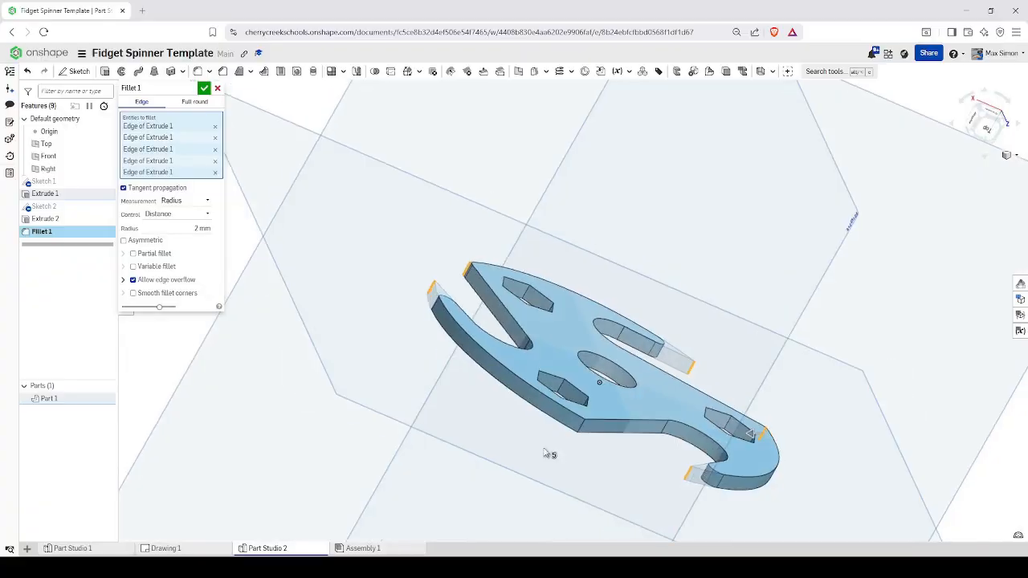
pyautogui.click(582, 431)
pyautogui.moveTo(744, 291); pyautogui.dragTo(291, 175, button='right')
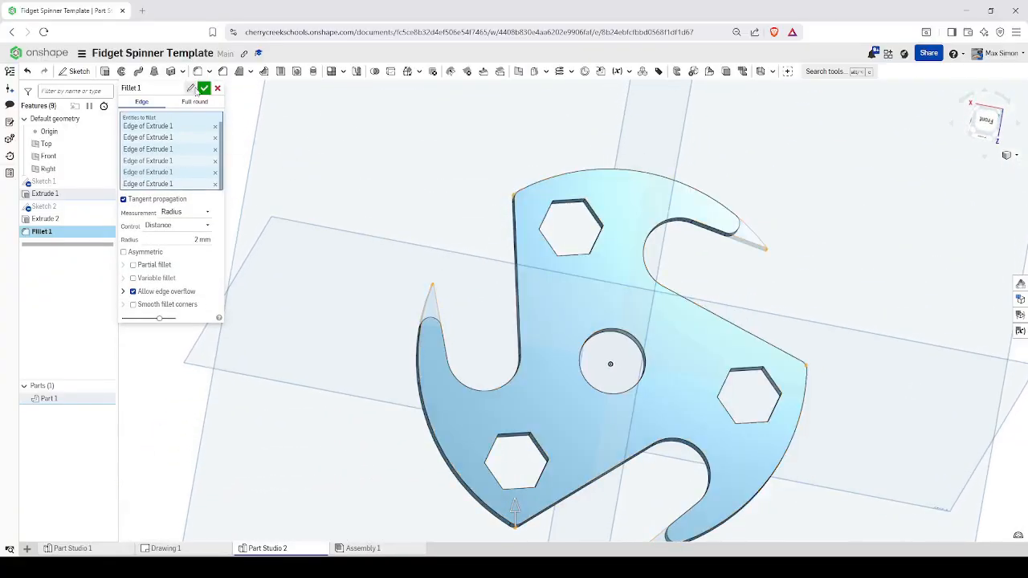
# - Set the fillet radius to 3 mm and finish the fillet
pyautogui.click(202, 239)
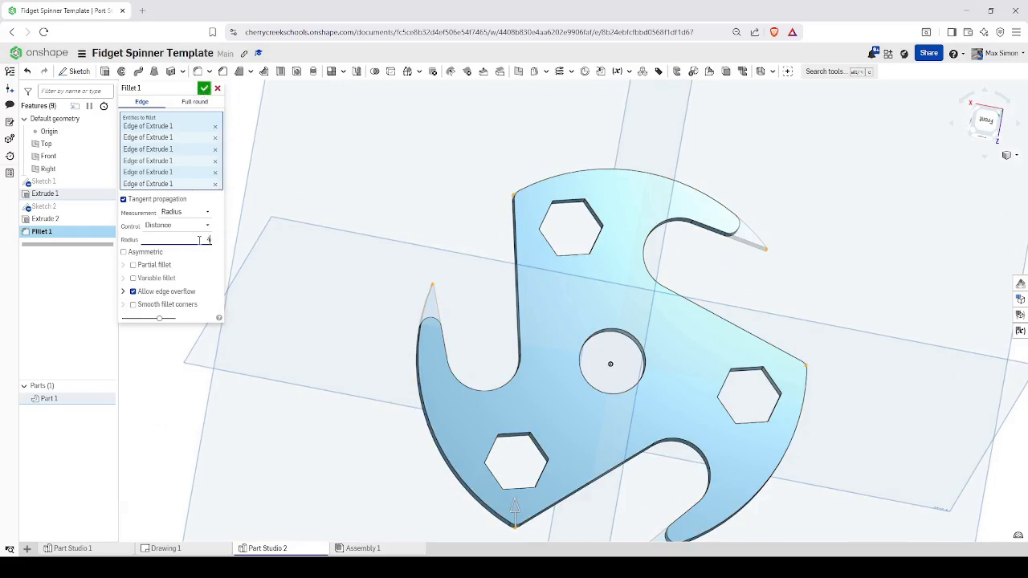
pyautogui.press('Return')
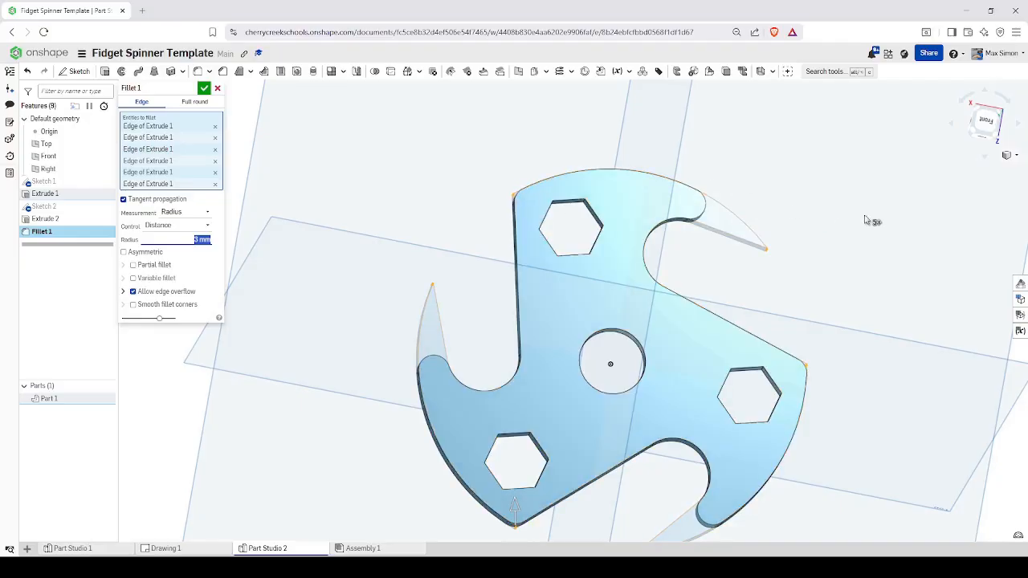
pyautogui.click(205, 88)
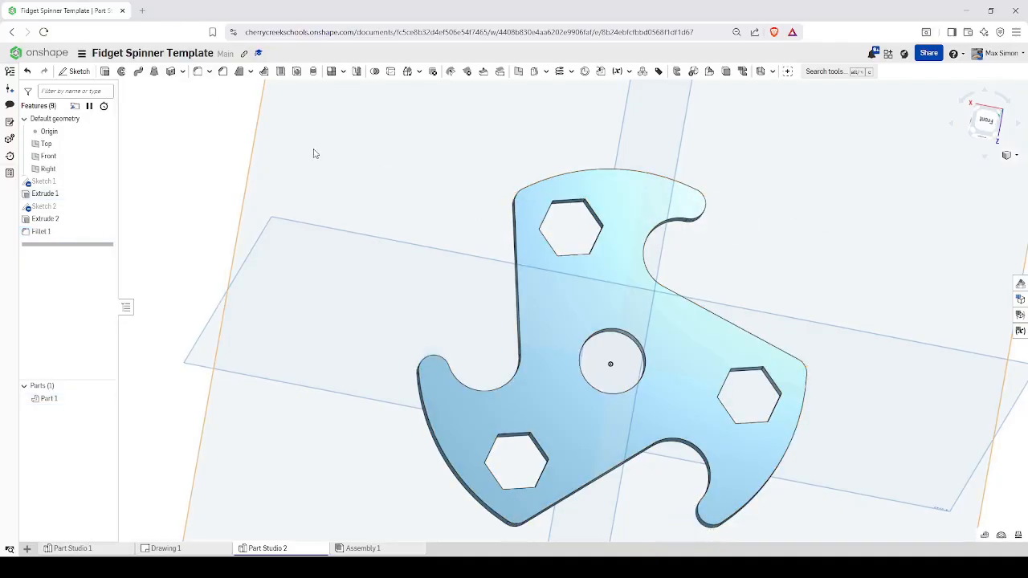
# - Create a new drawing from the ANSI_B_INCH.dwt template with no views
pyautogui.moveTo(769, 259); pyautogui.dragTo(752, 272, button='right')
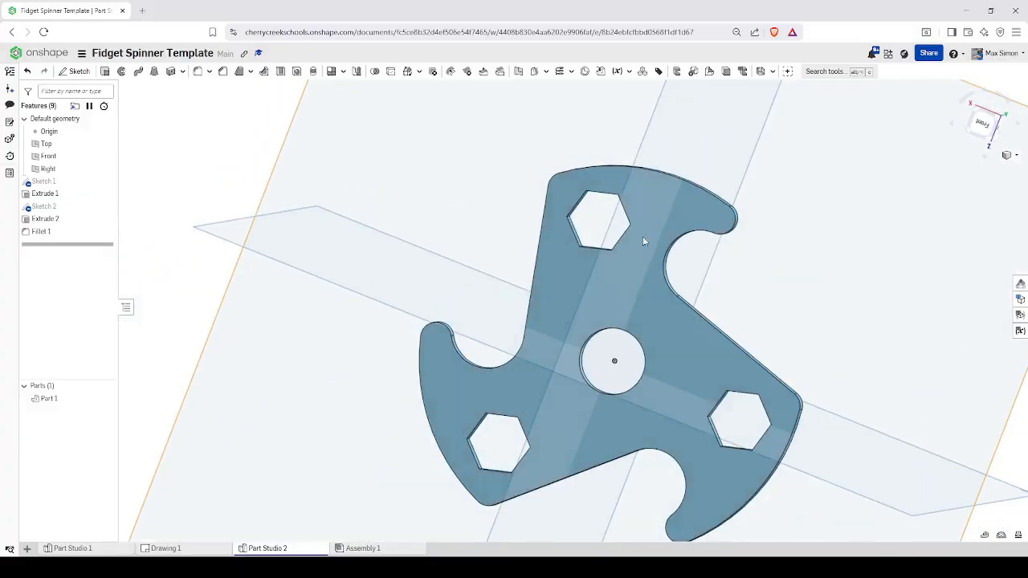
pyautogui.rightClick(278, 551)
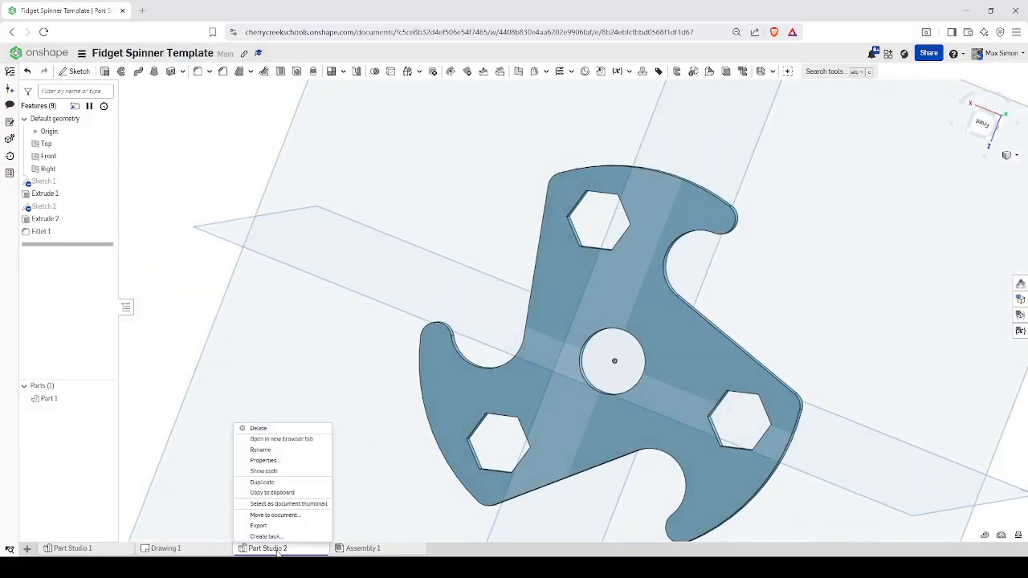
pyautogui.click(354, 370)
pyautogui.click(28, 550)
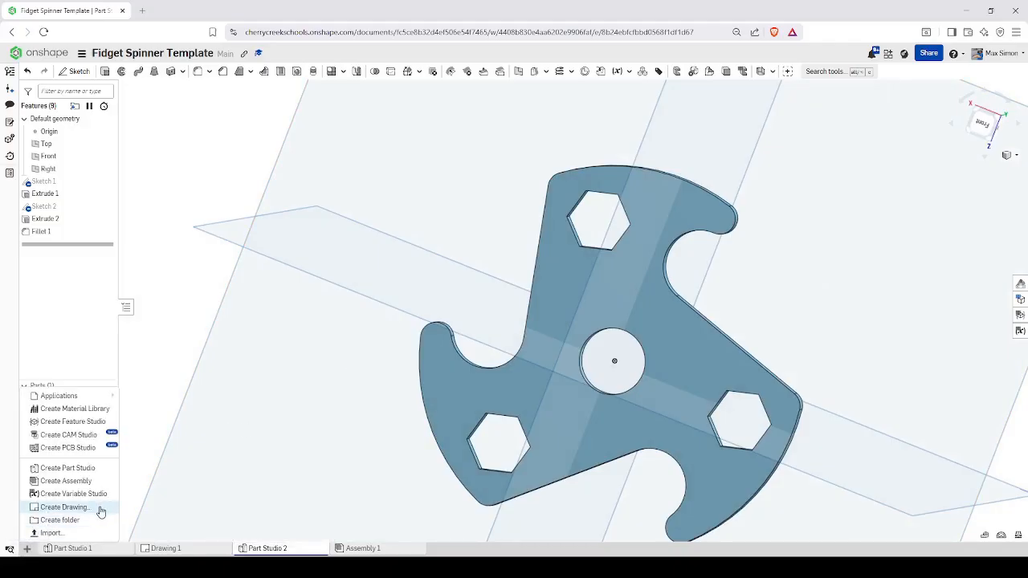
pyautogui.click(71, 509)
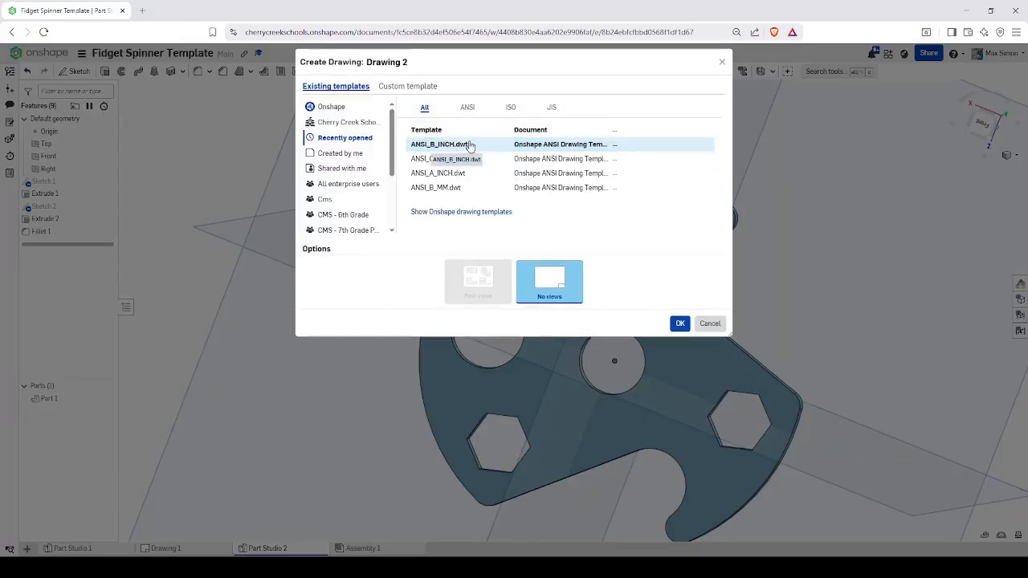
pyautogui.click(454, 147)
pyautogui.click(678, 325)
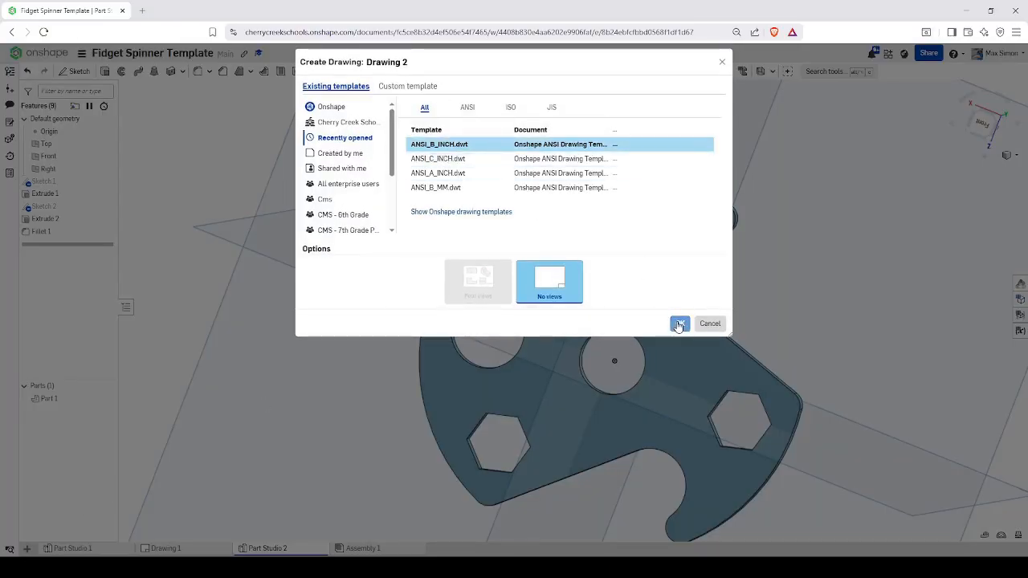
pyautogui.click(678, 325)
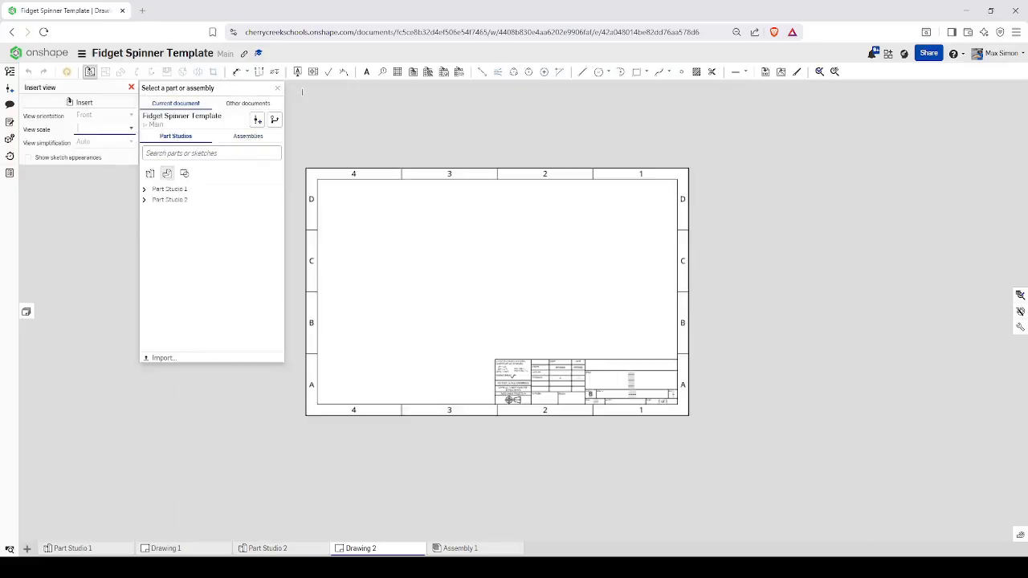
# - Dismiss the view insertion and delete the border and title block from the drawing sheet
pyautogui.click(277, 90)
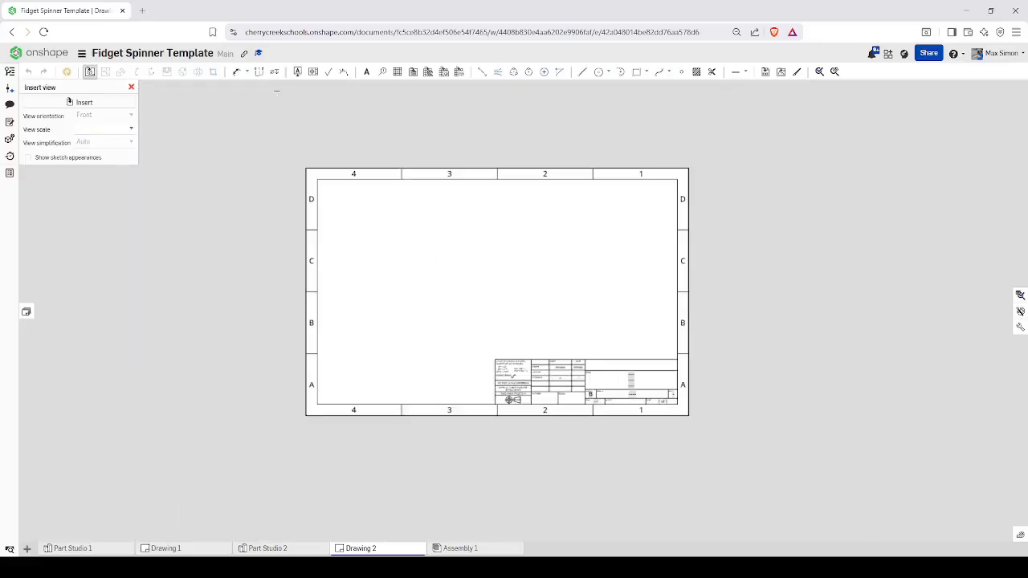
pyautogui.click(132, 87)
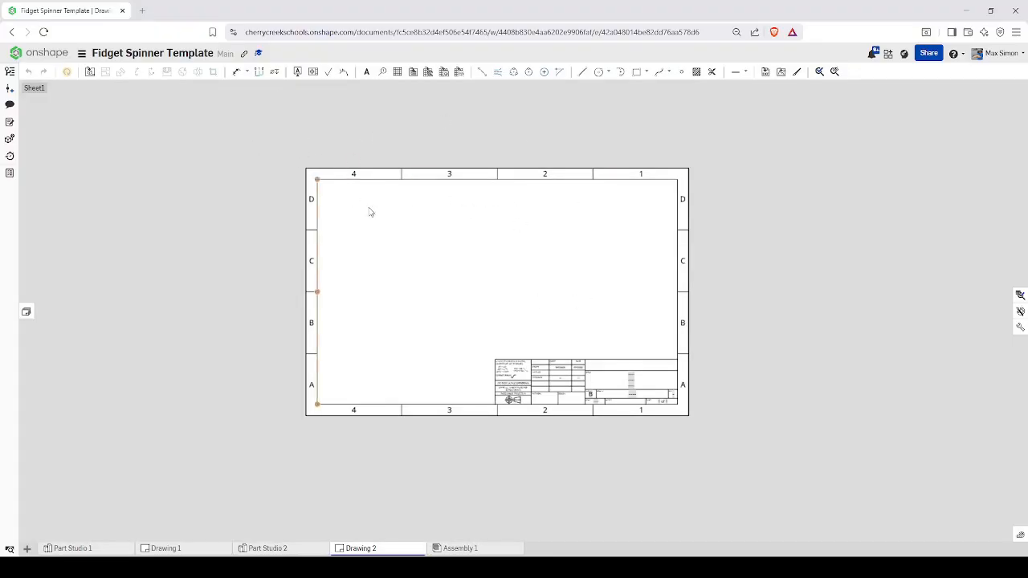
pyautogui.moveTo(276, 156)
pyautogui.mouseDown()
pyautogui.moveTo(314, 188)
pyautogui.moveTo(278, 172)
pyautogui.moveTo(581, 307)
pyautogui.moveTo(843, 456)
pyautogui.mouseUp()
pyautogui.press('Delete')
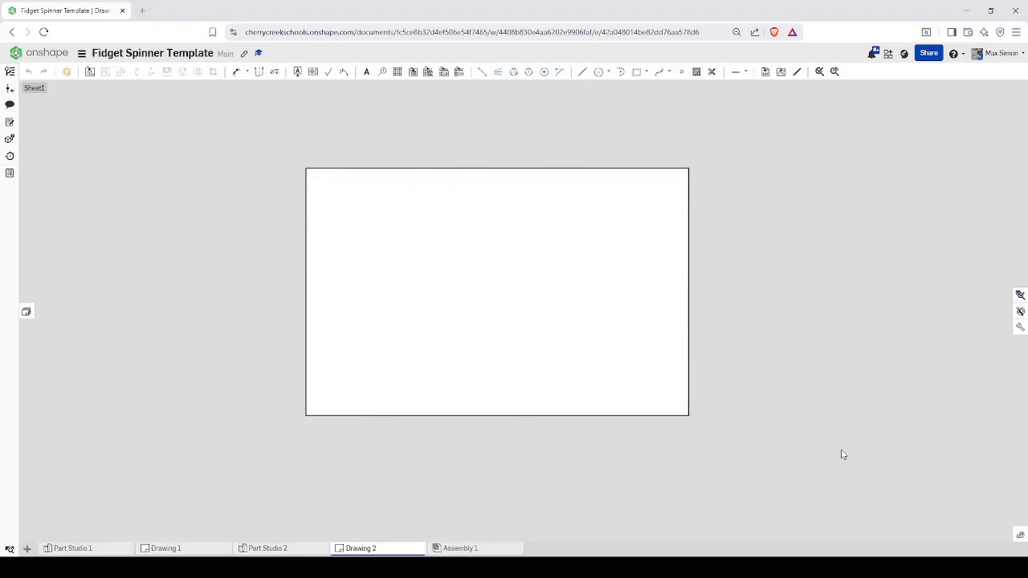
pyautogui.moveTo(270, 153); pyautogui.dragTo(810, 496)
# - Insert a front view of Part 1 from Part Studio 2 at 1:1 scale near the middle of the sheet, without projected views
pyautogui.click(90, 73)
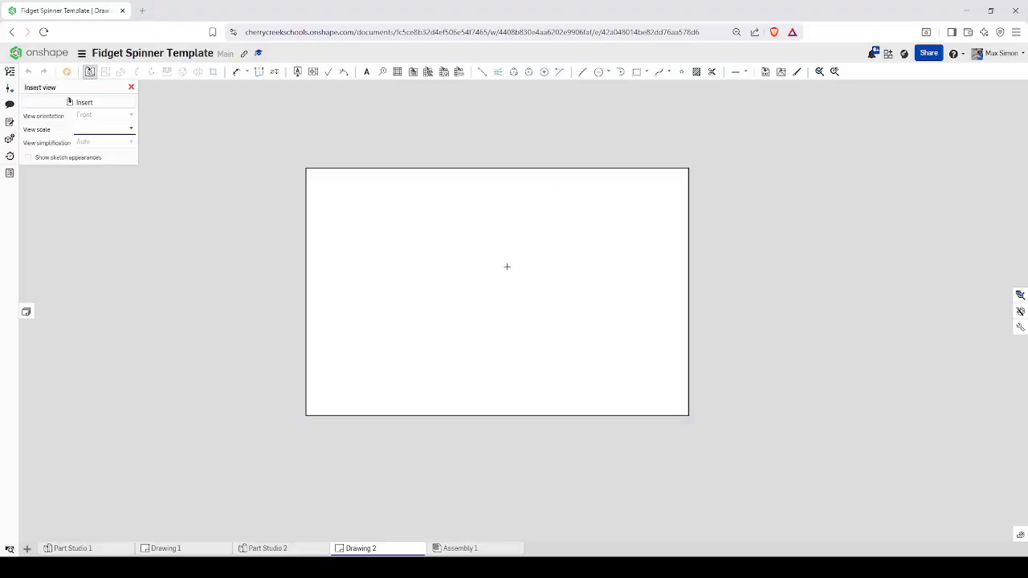
pyautogui.click(96, 105)
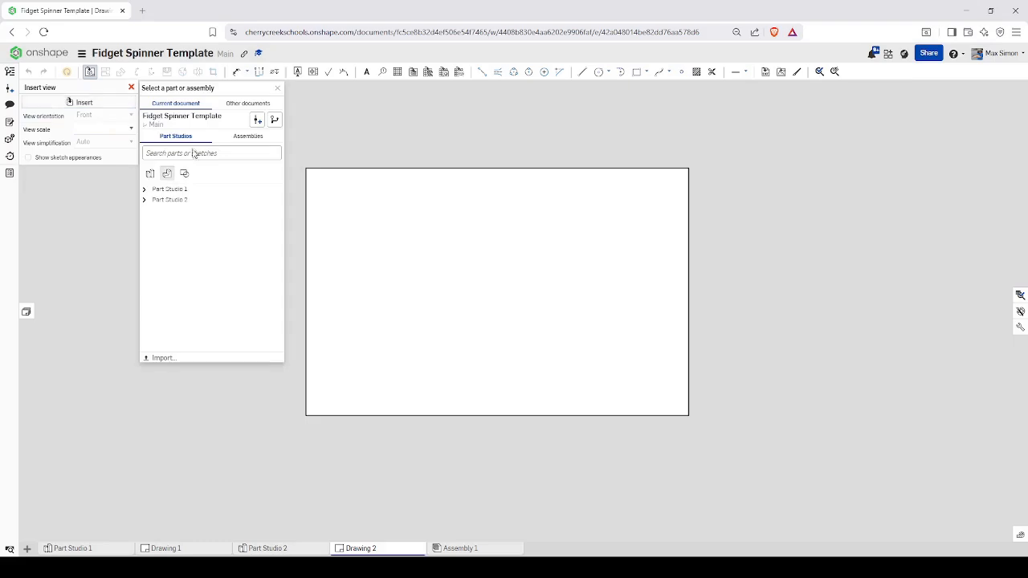
pyautogui.click(145, 200)
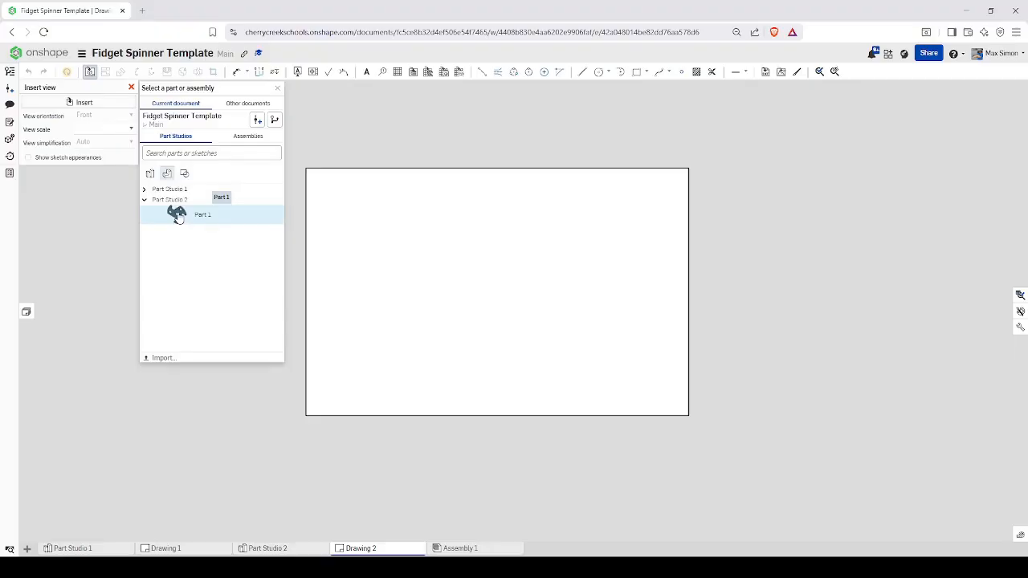
pyautogui.click(178, 216)
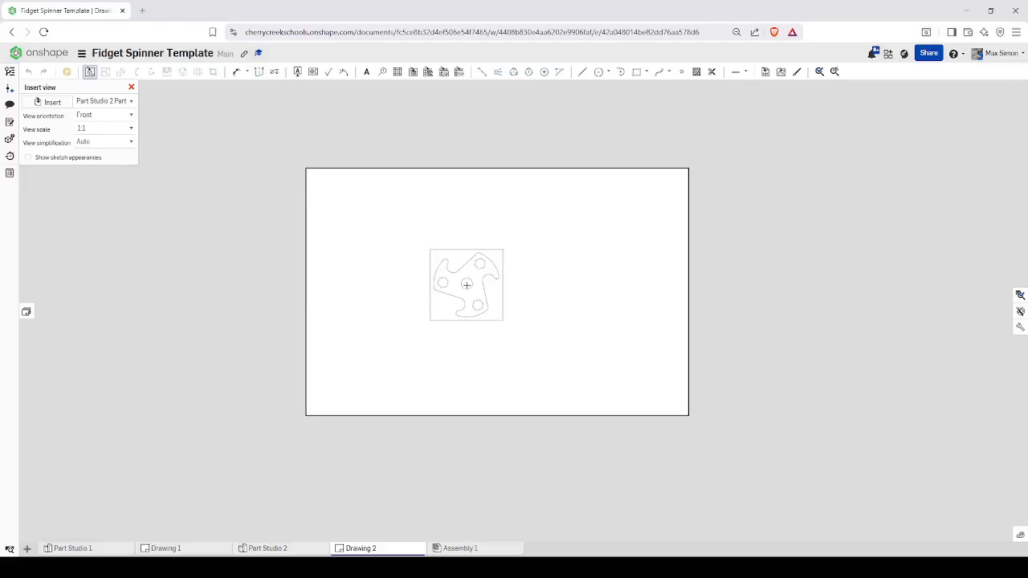
pyautogui.click(467, 284)
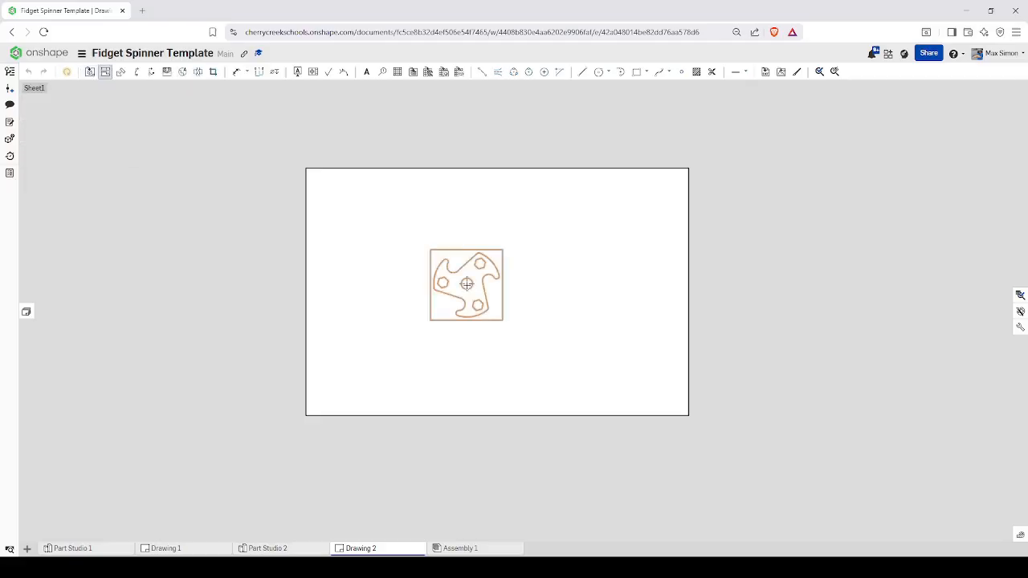
pyautogui.click(103, 77)
# - Hide the automatic centermarks in the spinner's drawing view
pyautogui.scroll(-2, 585, 301)
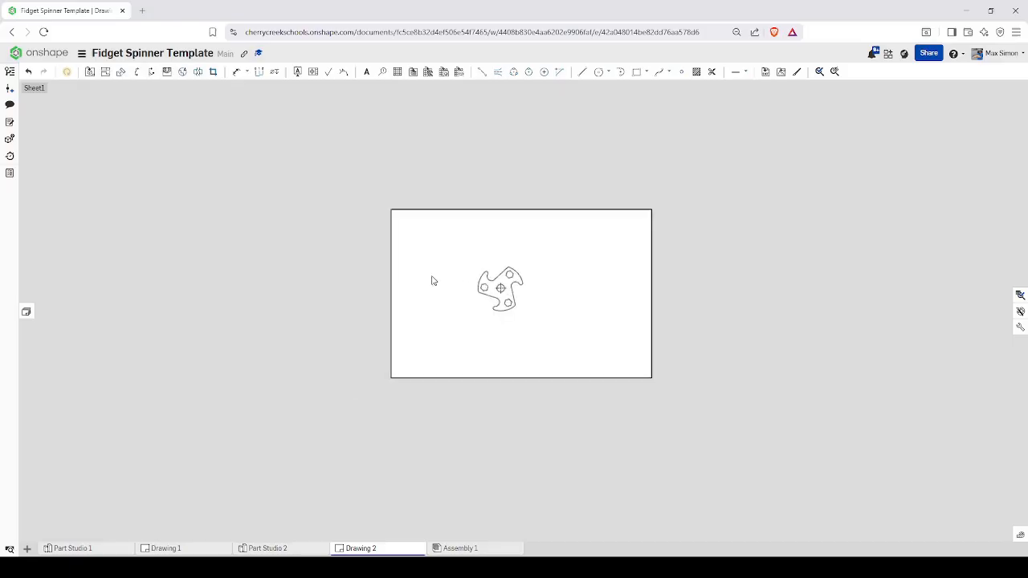
pyautogui.scroll(6, 498, 285)
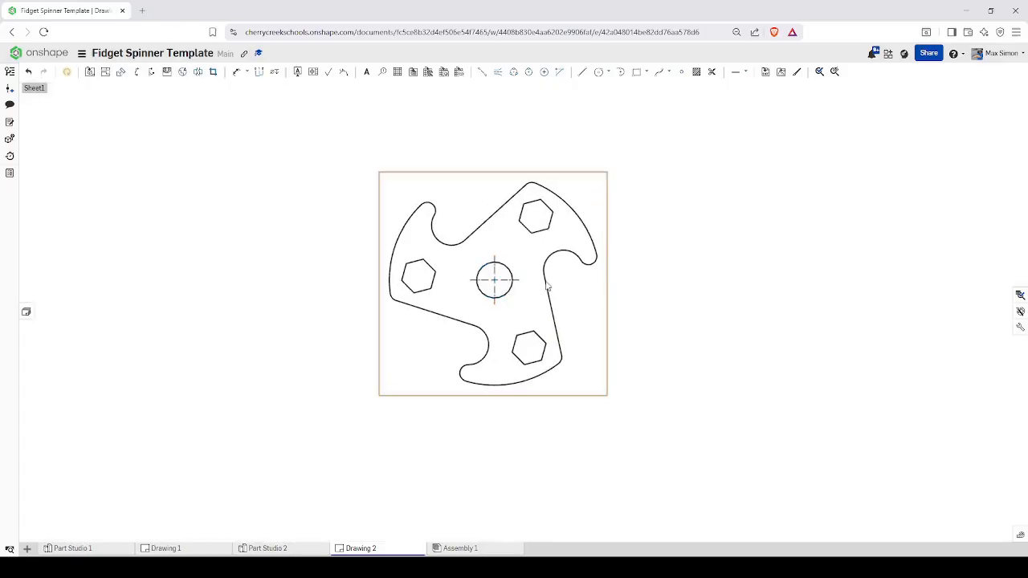
pyautogui.rightClick(509, 174)
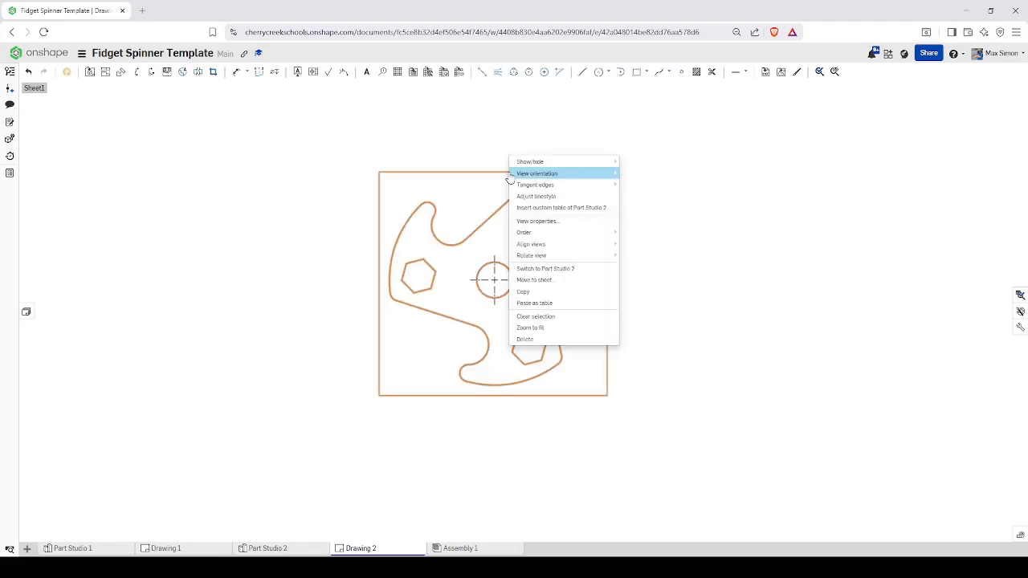
pyautogui.moveTo(529, 164)
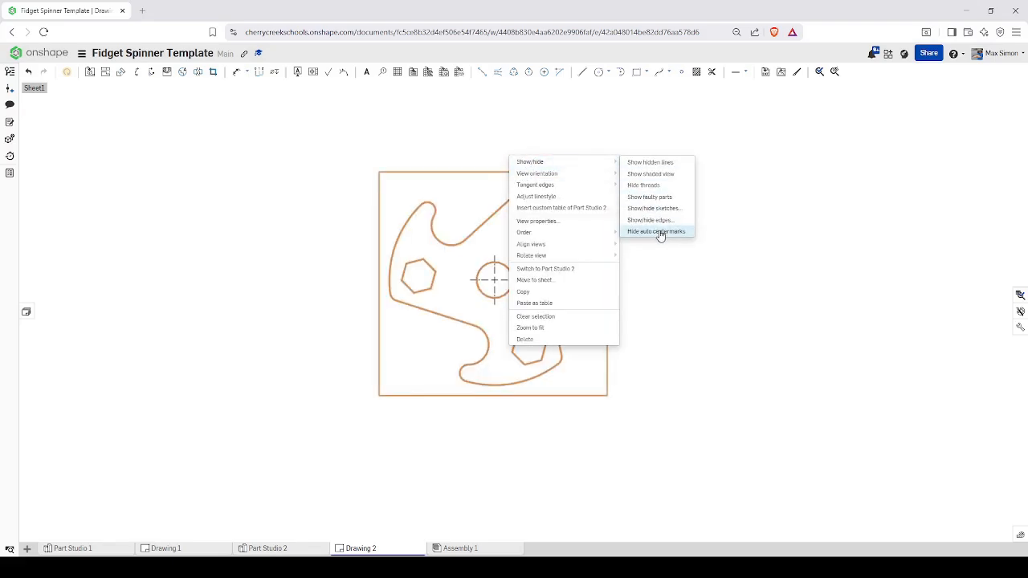
pyautogui.click(660, 235)
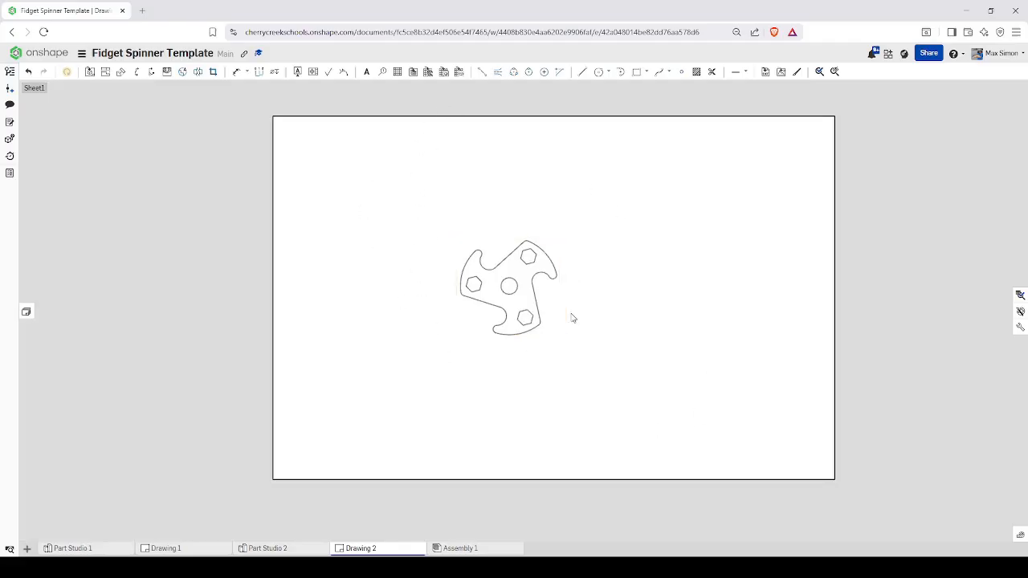
# - Export Drawing 2 as a PDF download, naming the file with the designer's surname followed by "fidget spinner"
pyautogui.rightClick(368, 550)
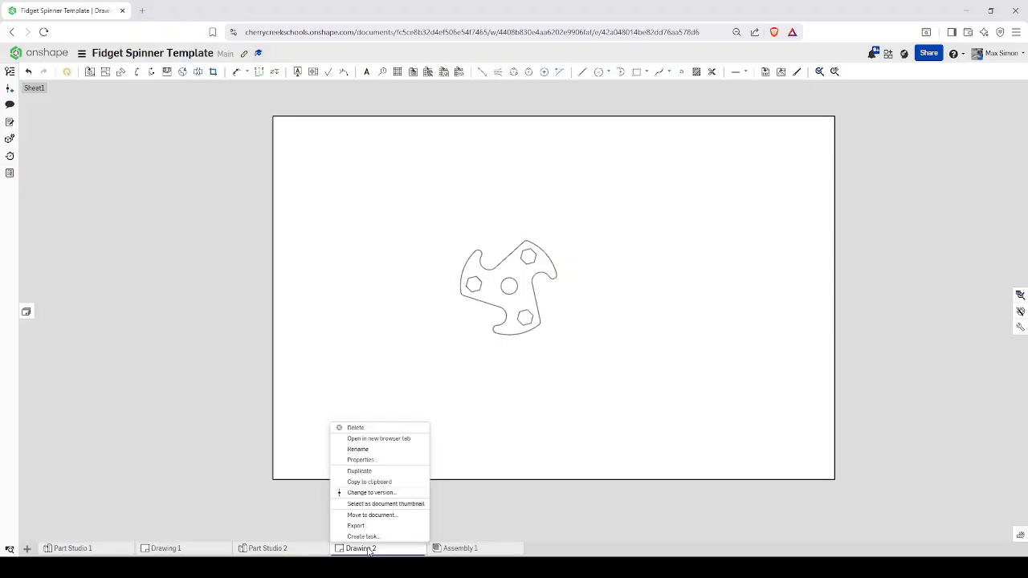
pyautogui.click(358, 525)
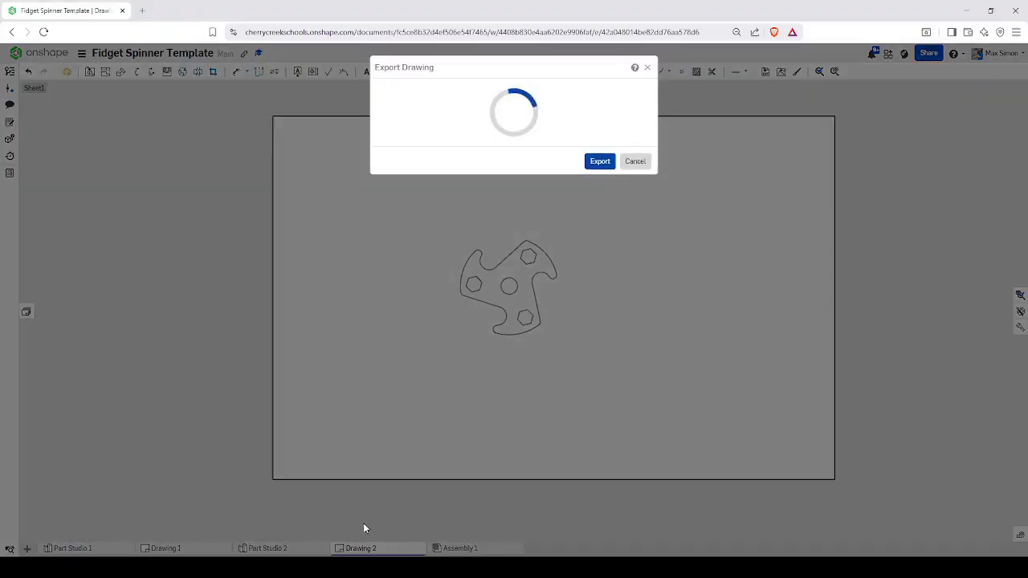
pyautogui.tripleClick(410, 104)
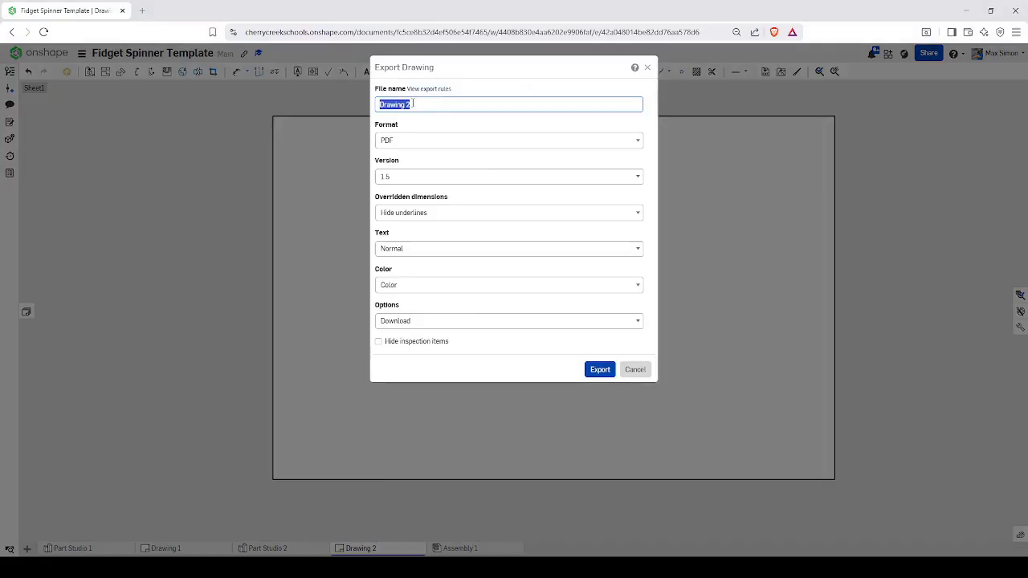
pyautogui.write('simon fidget spinner')
pyautogui.click(600, 370)
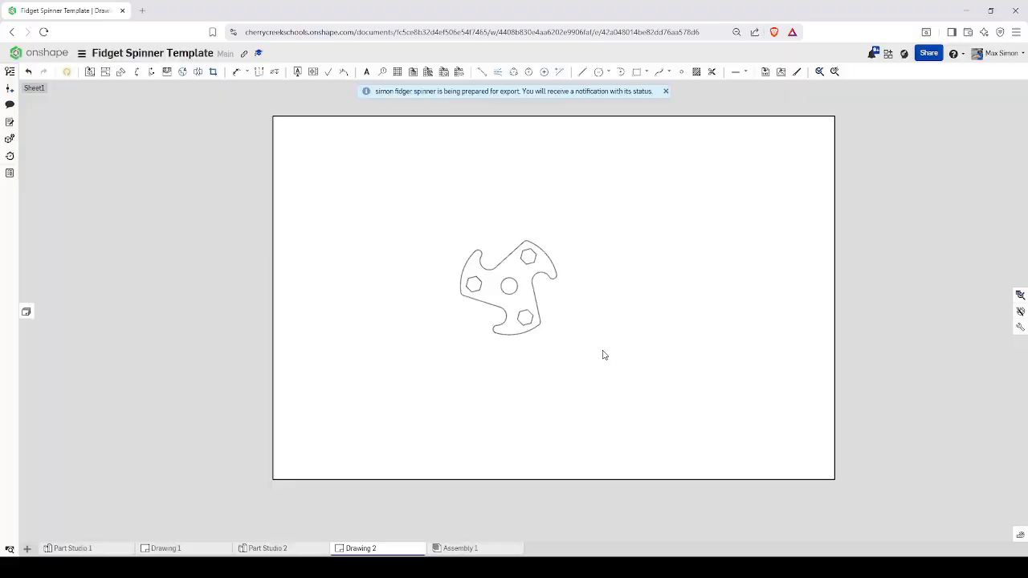